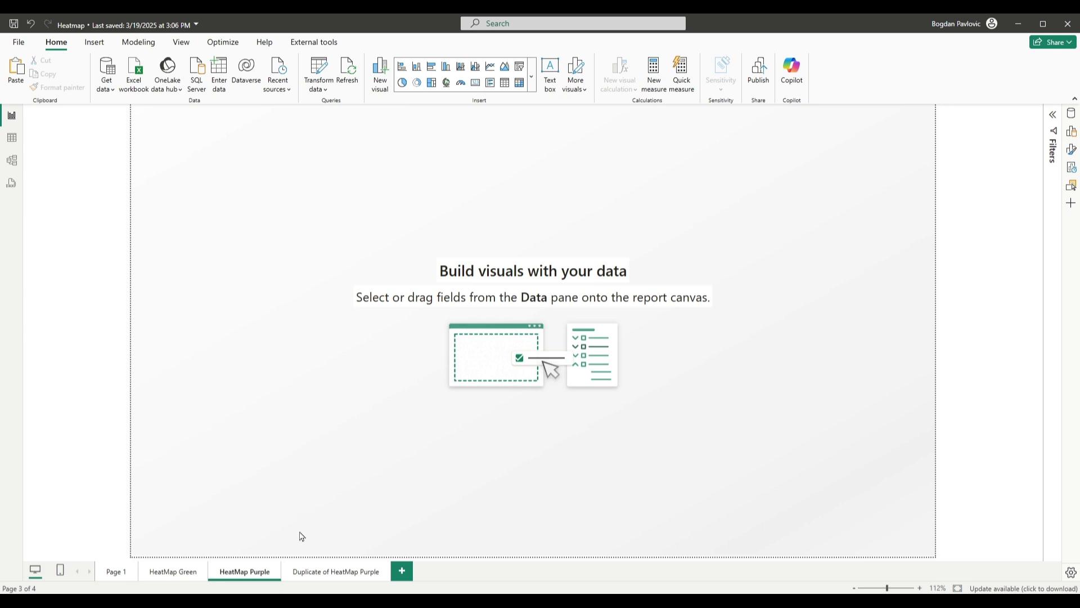
Step: Place a blank matrix visual across the top of the HeatMap Purple page, using the finished page as reference
left_click(325, 571)
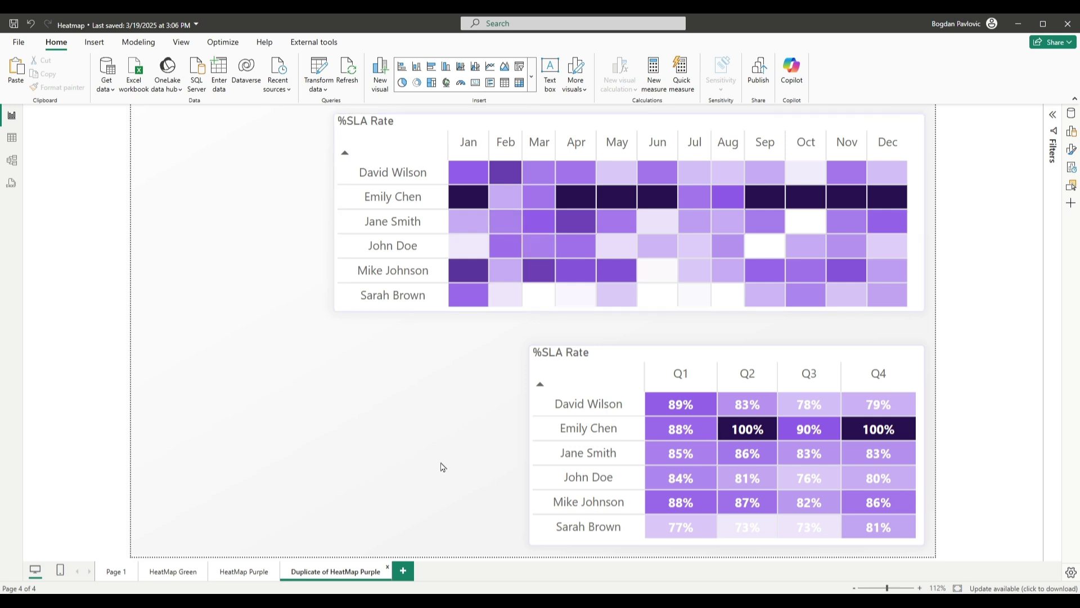
left_click(237, 569)
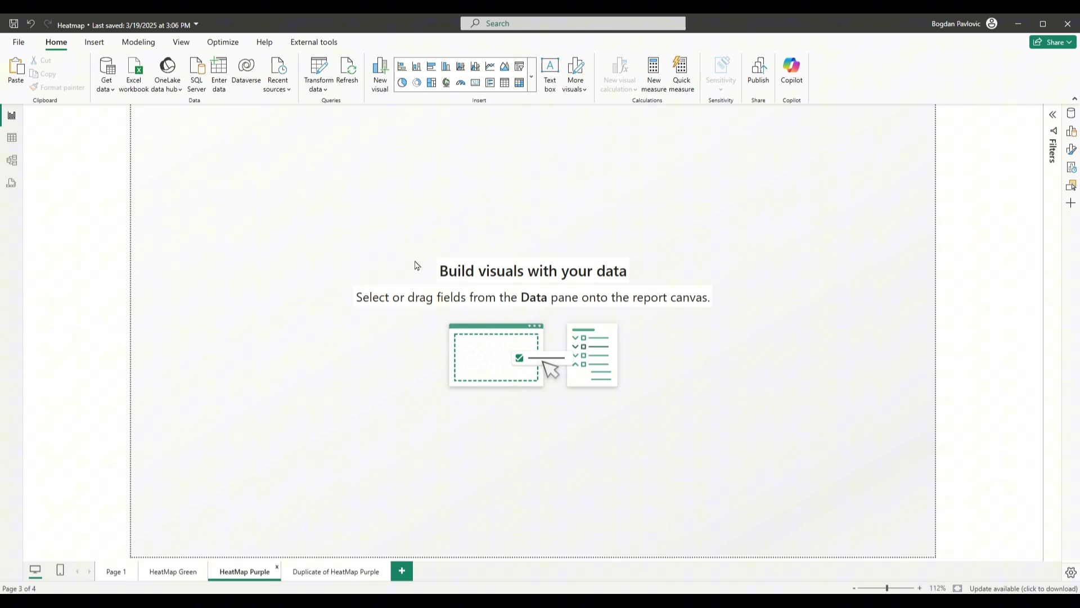
left_click(520, 83)
left_click_drag(222, 243, 611, 272)
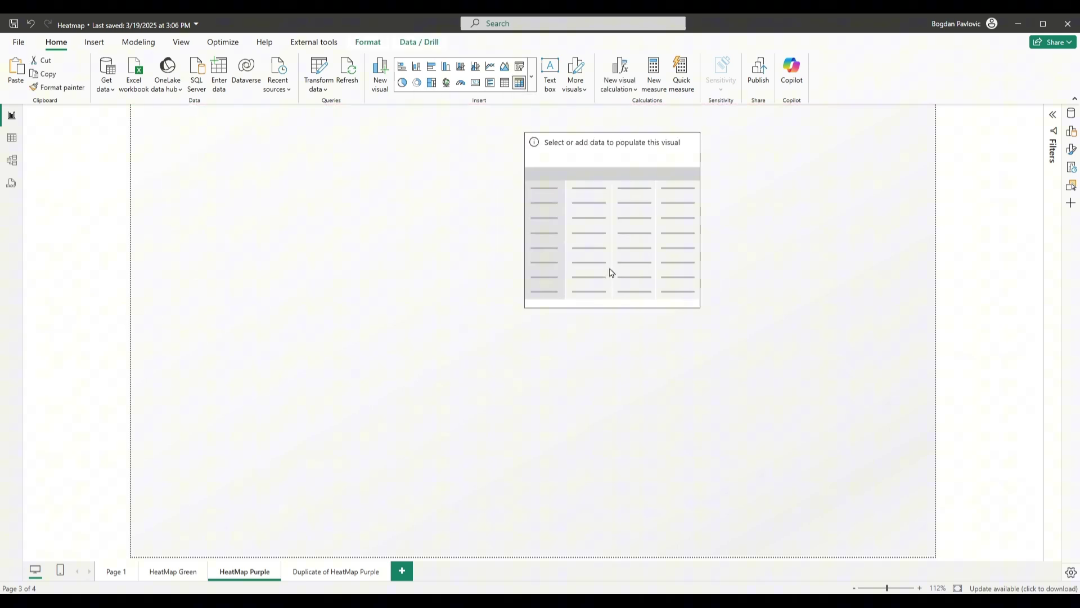
left_click_drag(698, 311, 917, 314)
left_click_drag(728, 237, 700, 212)
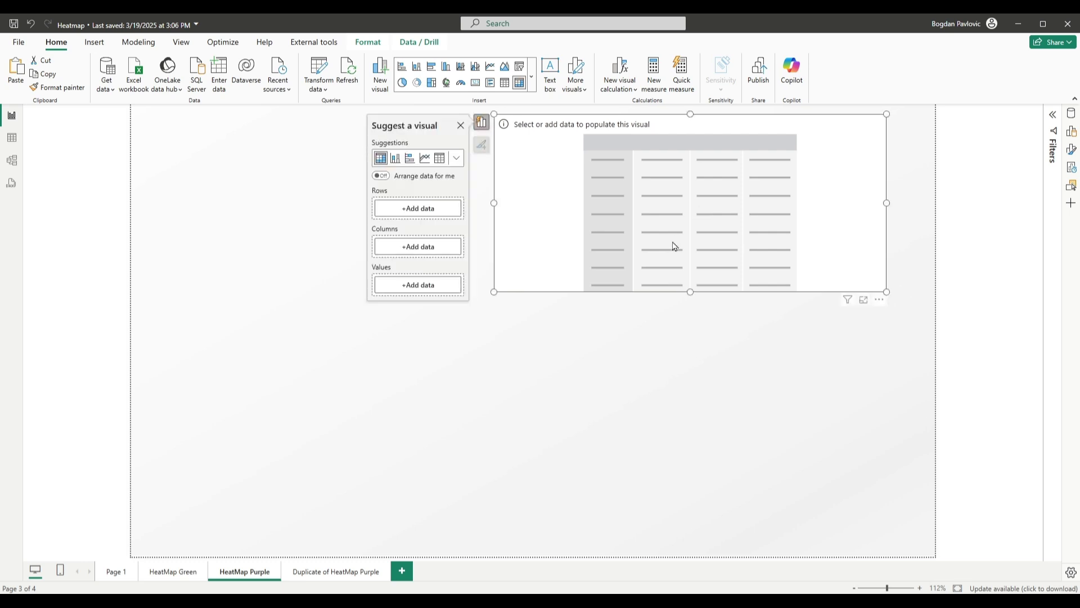
left_click(316, 571)
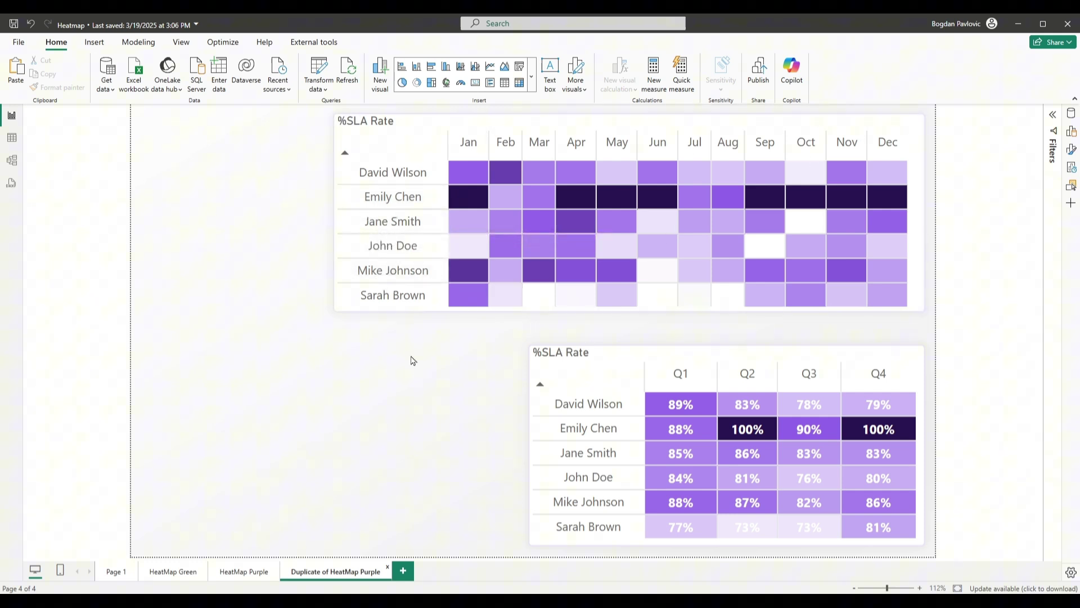
left_click(236, 574)
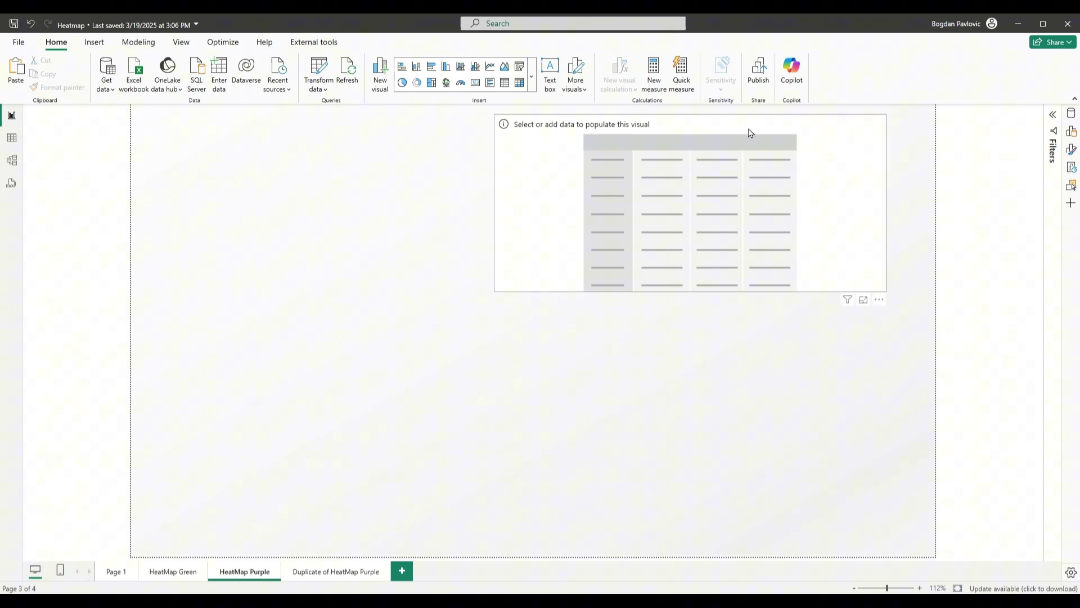
Step: Put Assigned_To on the matrix rows
left_click(734, 143)
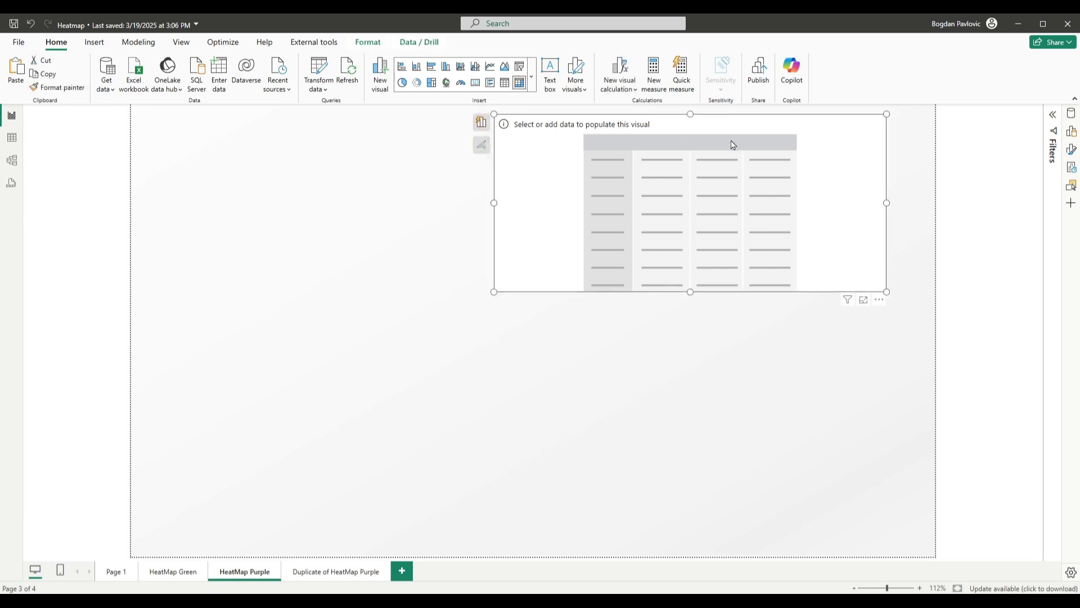
left_click(482, 123)
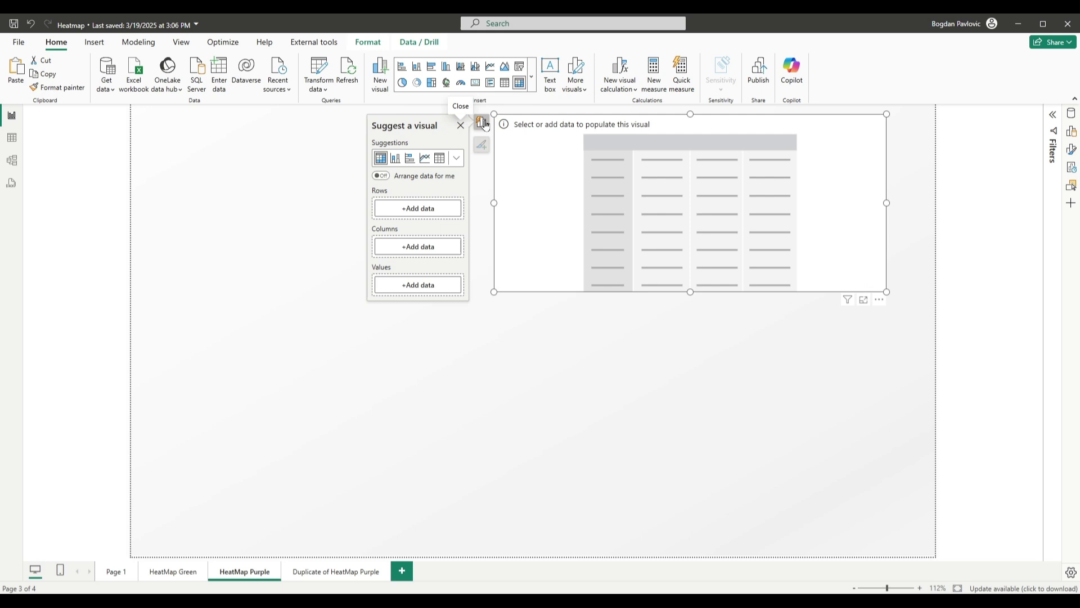
left_click(397, 212)
type("assi")
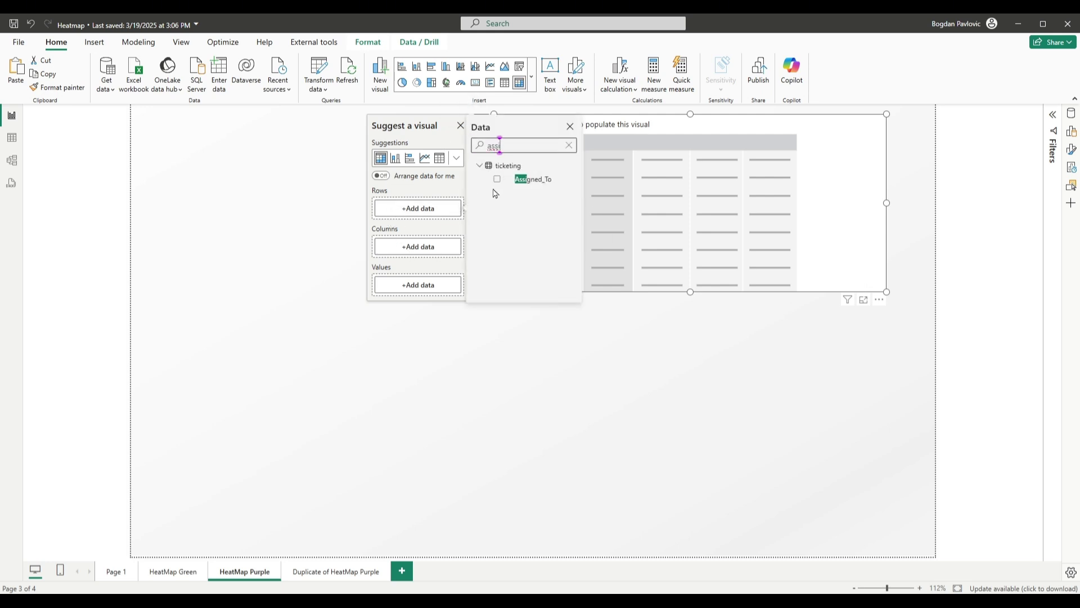
left_click(497, 180)
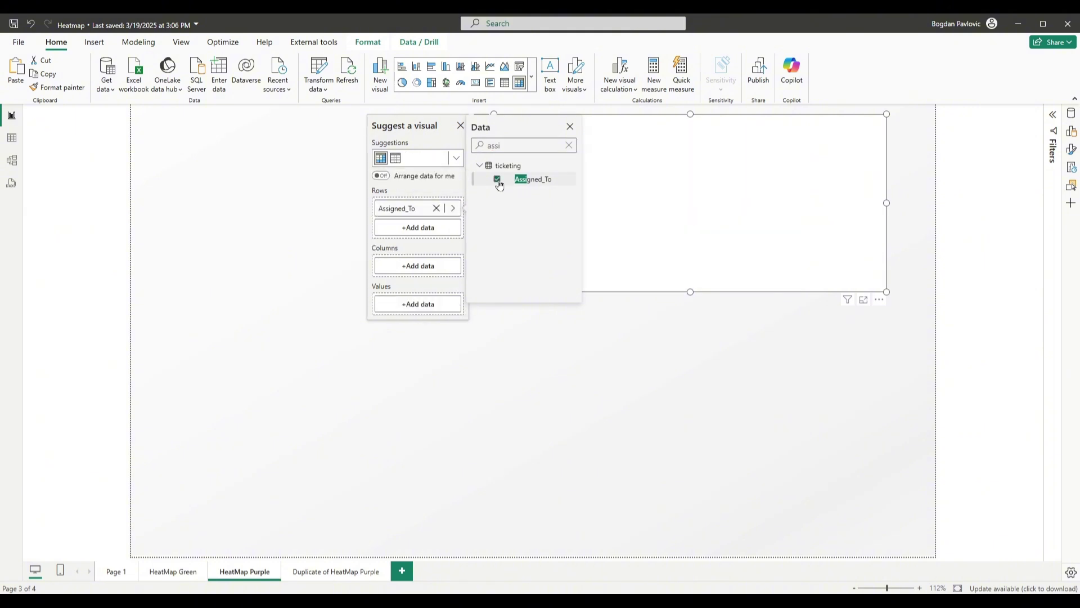
Step: Add Month Name as matrix columns and the SLA Compliance measure as values
left_click(398, 268)
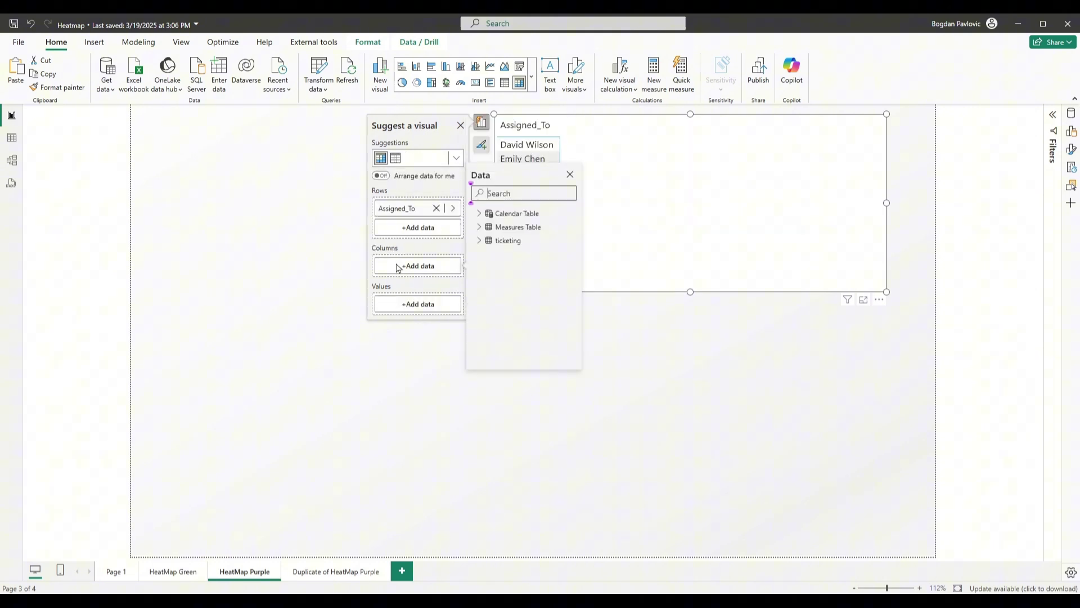
type("month")
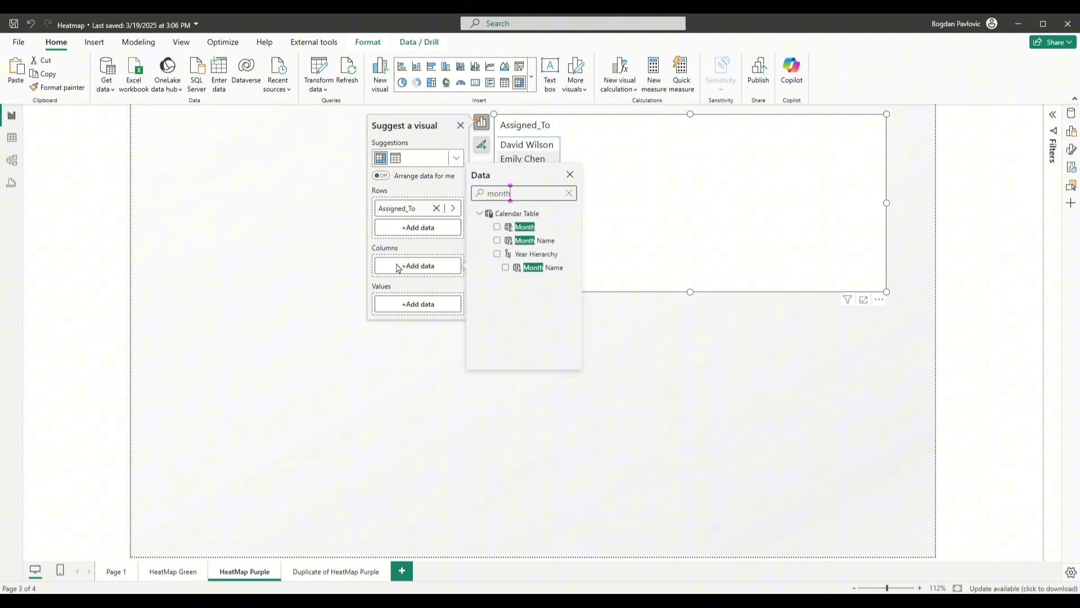
left_click(497, 241)
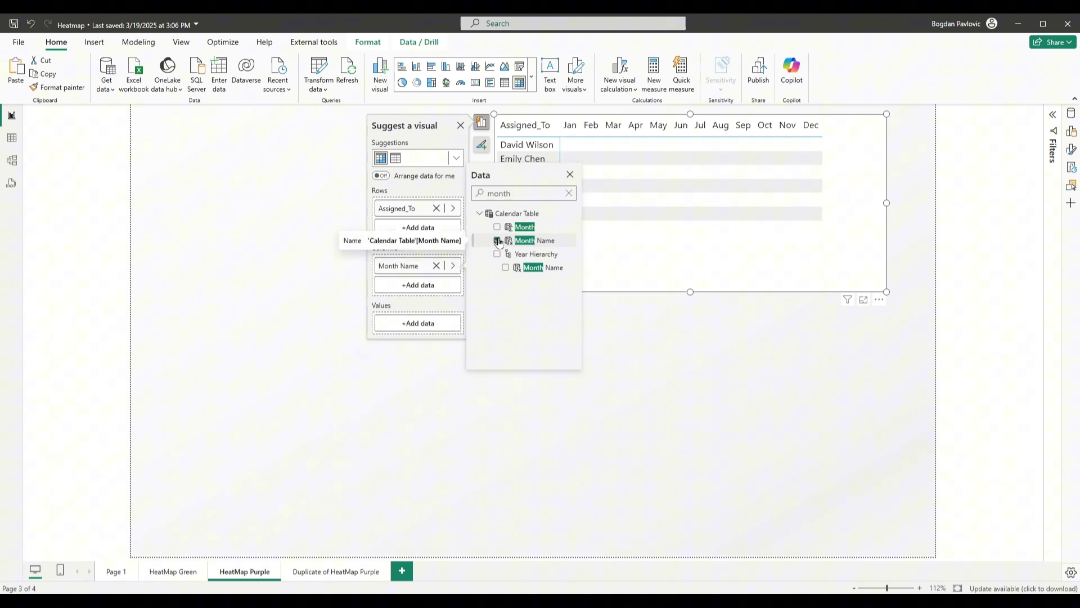
left_click(570, 174)
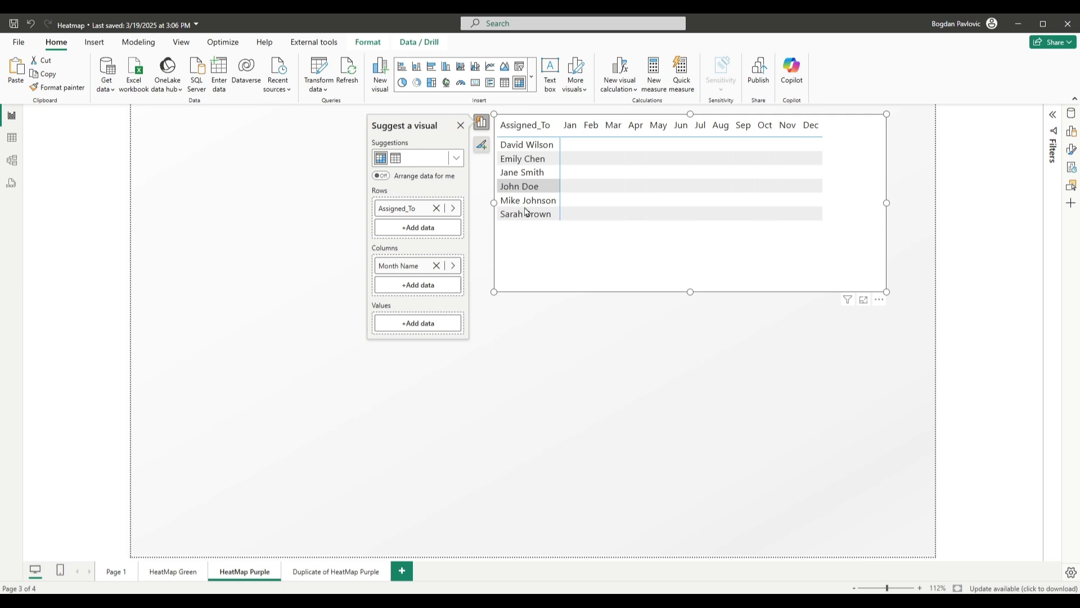
left_click(398, 324)
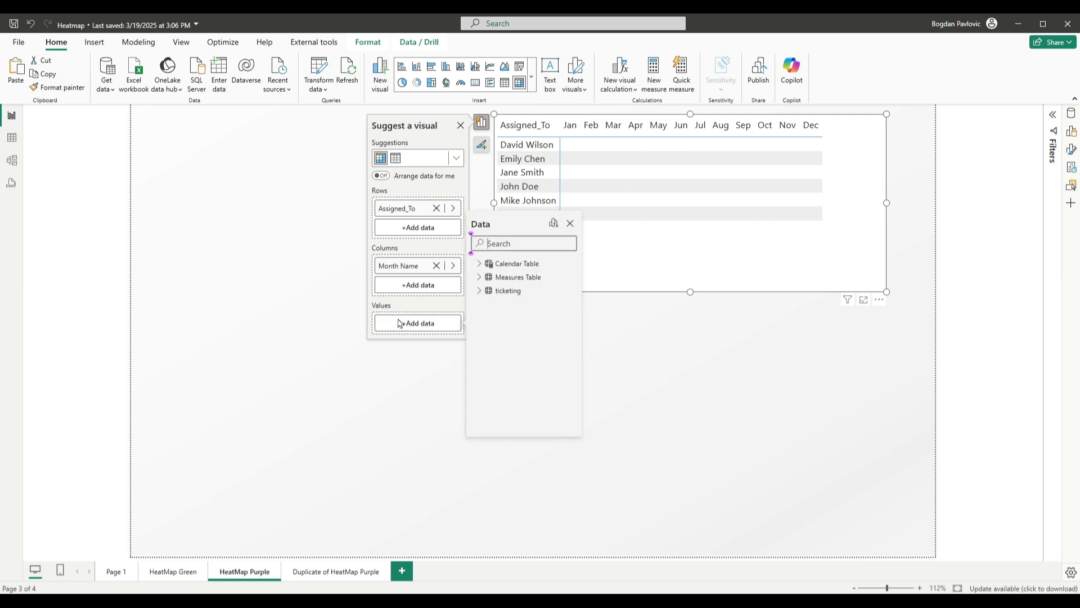
type("sl")
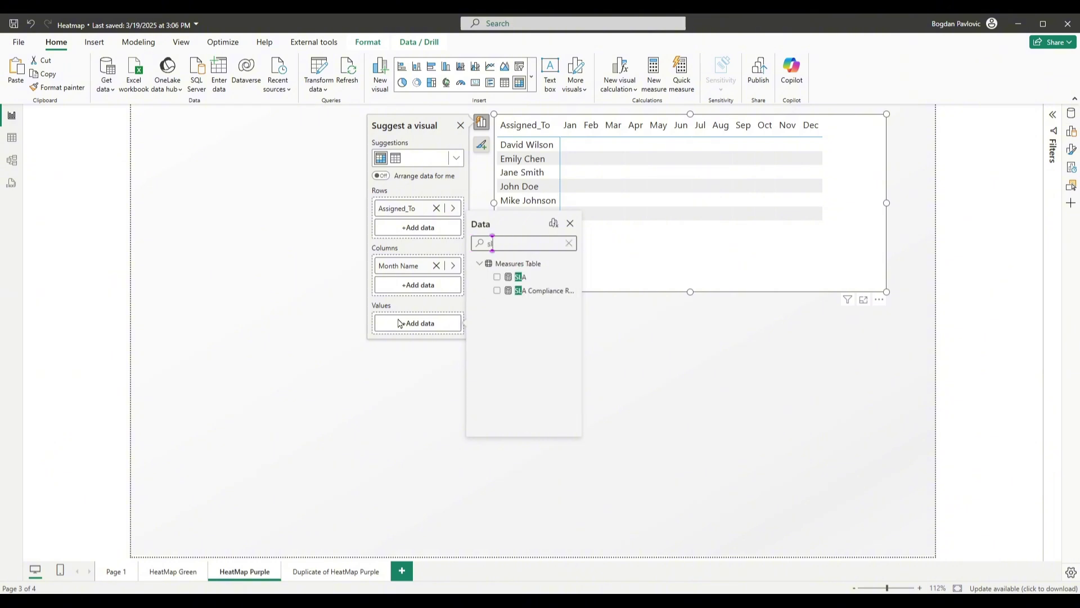
type("a")
left_click(496, 291)
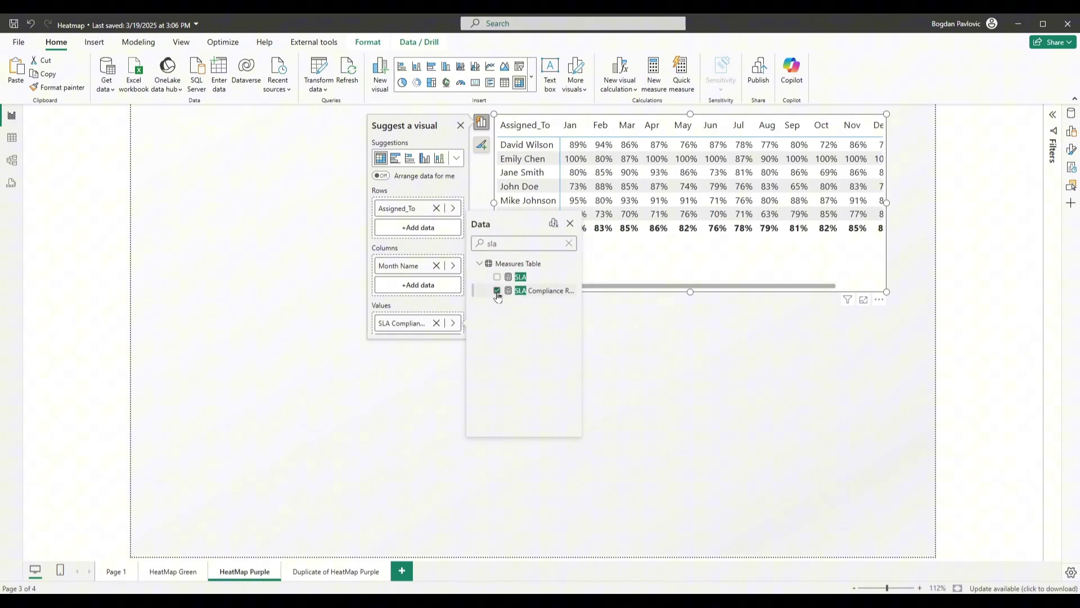
left_click(692, 289)
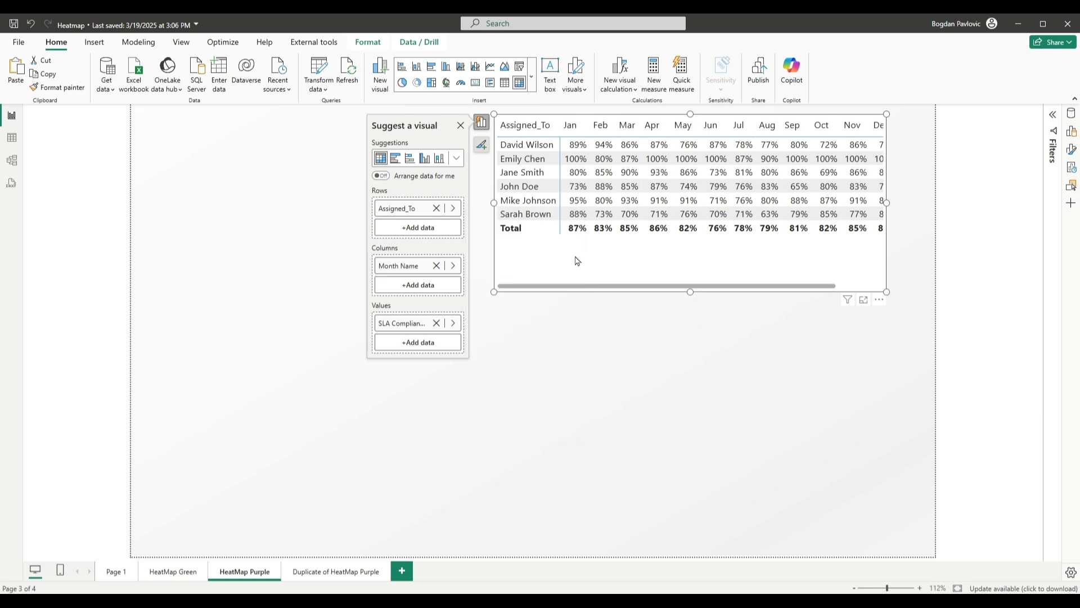
Step: Widen the matrix to show Dec and turn off Column and Row subtotals
left_click_drag(494, 202, 436, 202)
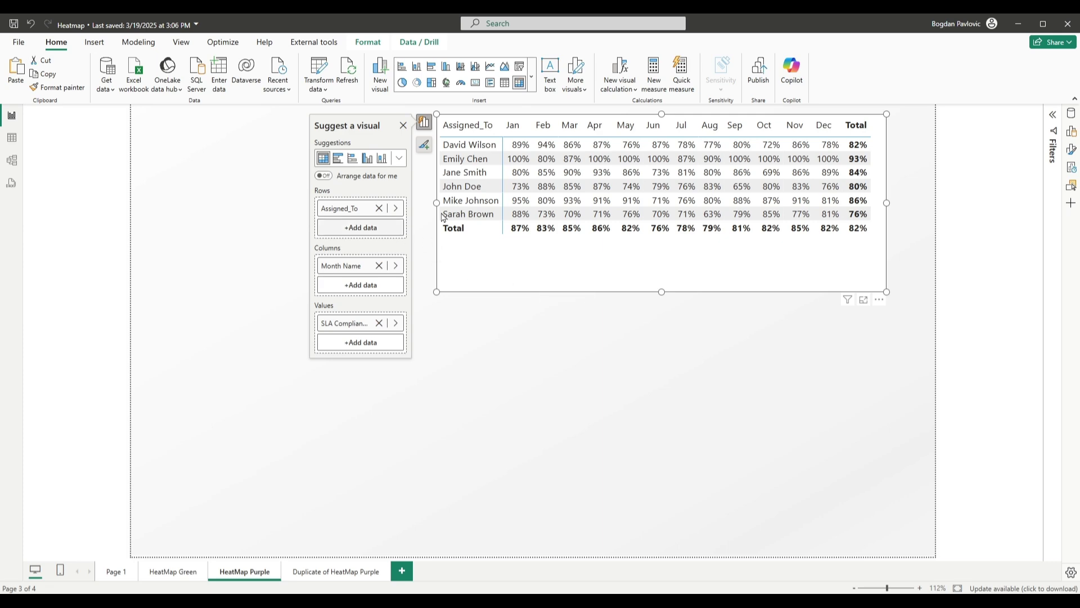
left_click(1072, 149)
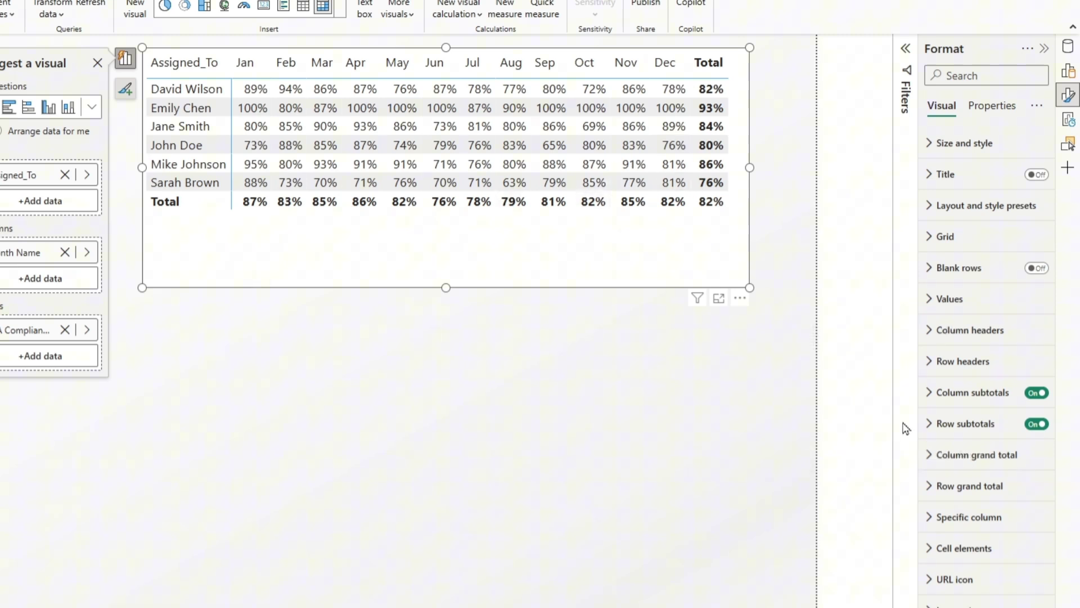
left_click(1041, 393)
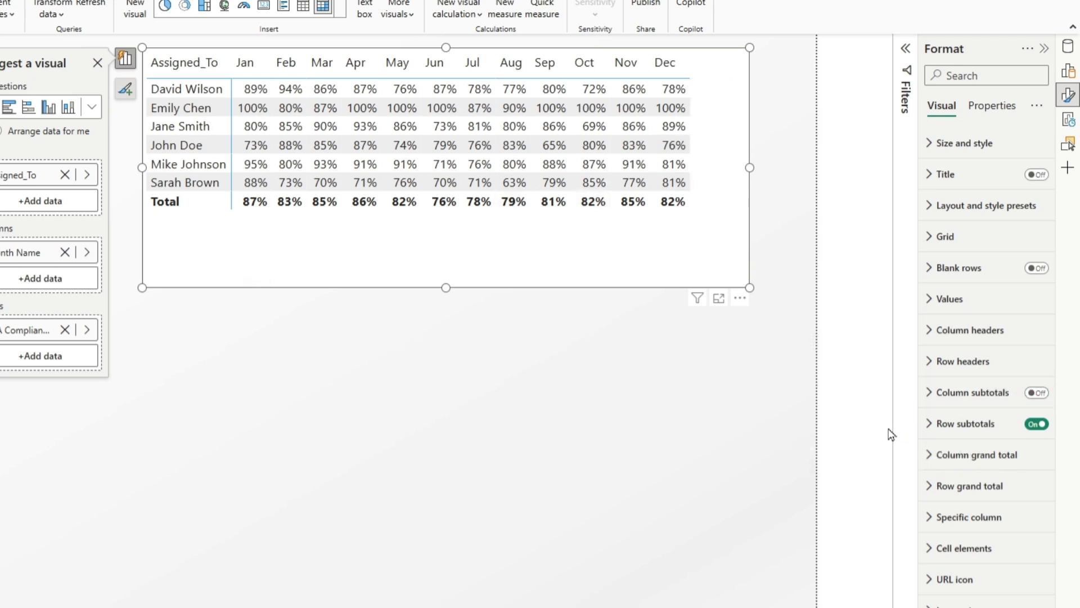
left_click(1038, 424)
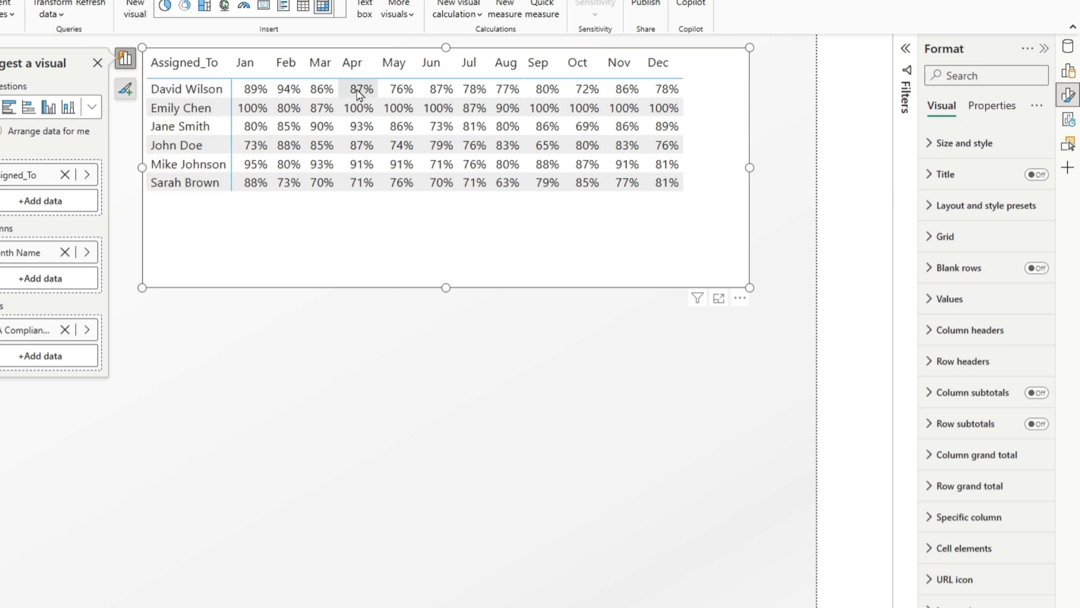
Step: Set the matrix's Layout and style presets Style to None
left_click(931, 208)
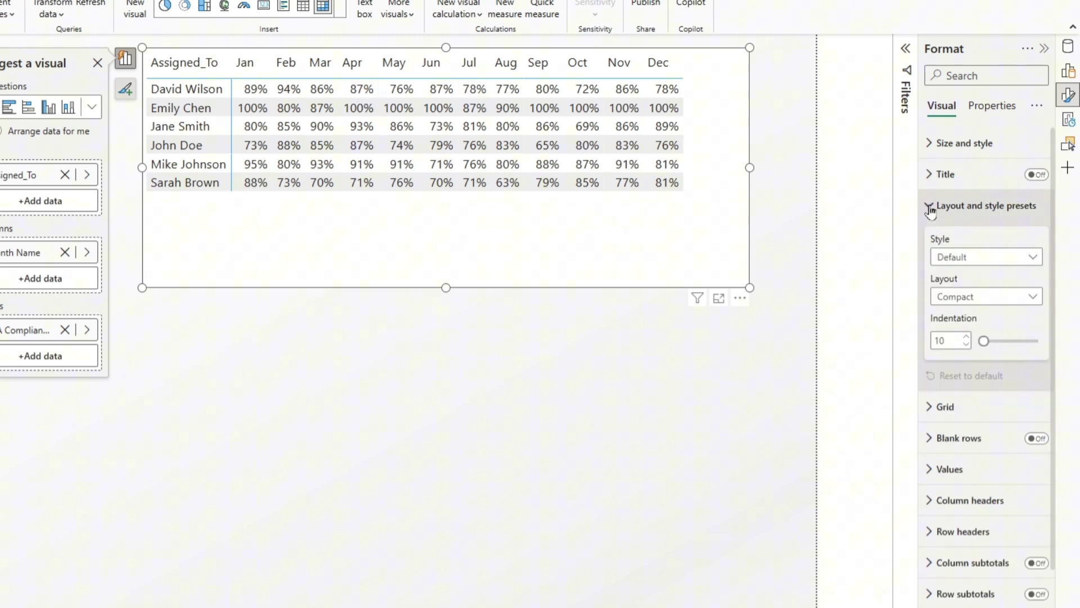
left_click(949, 258)
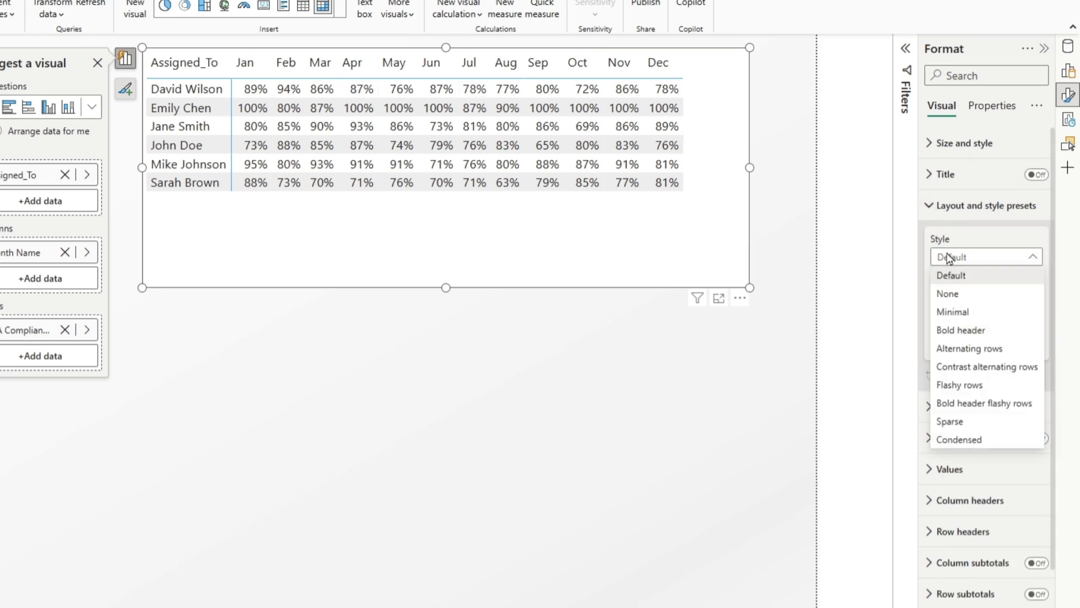
left_click(949, 294)
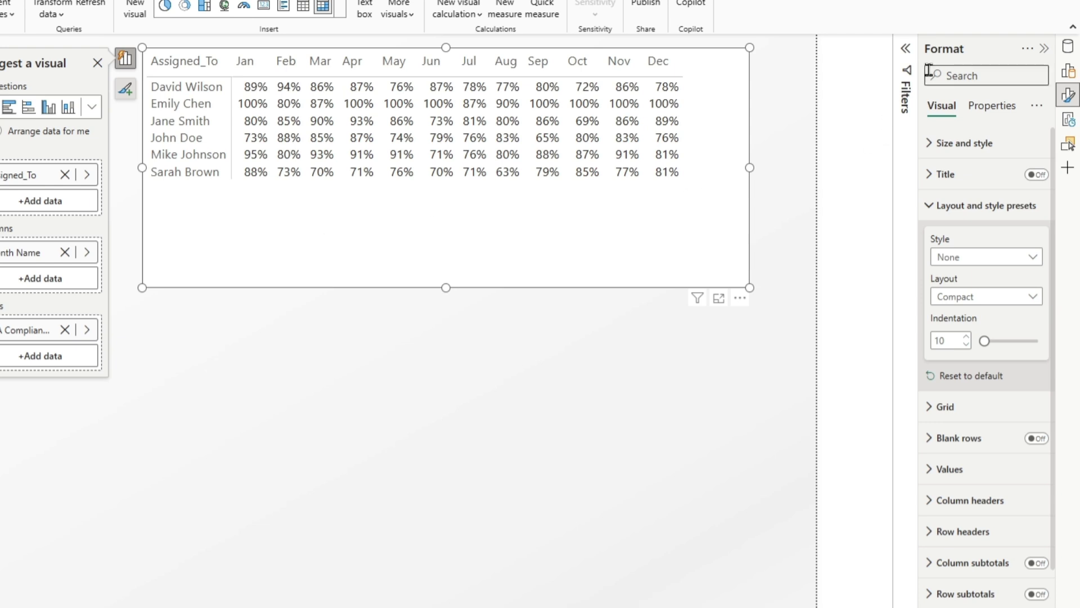
Step: Turn on Cell elements Background color for the SLA Compliance Rate% series
left_click(929, 206)
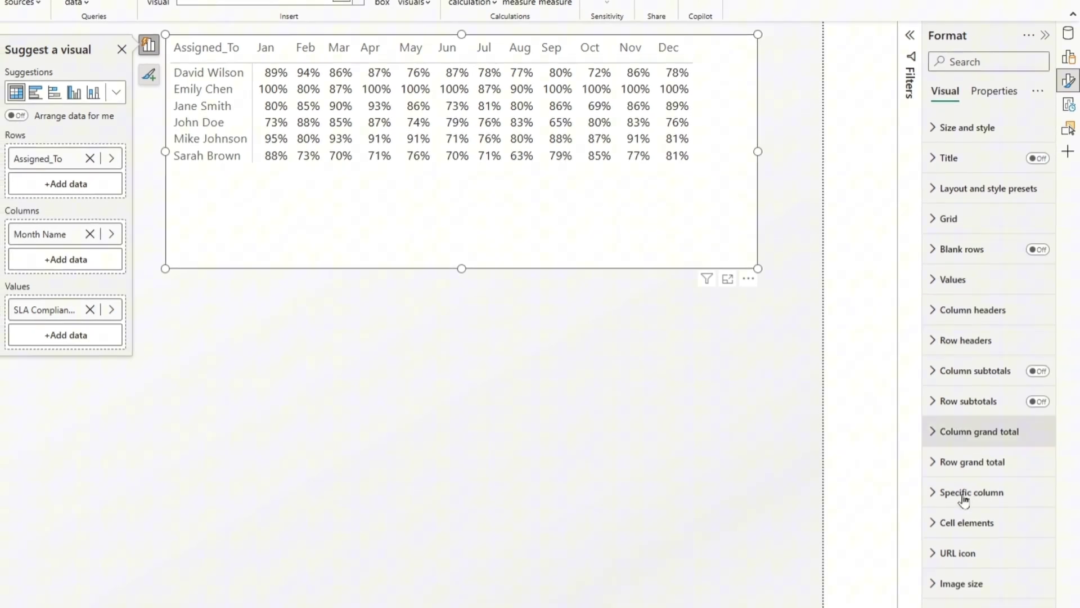
left_click(949, 472)
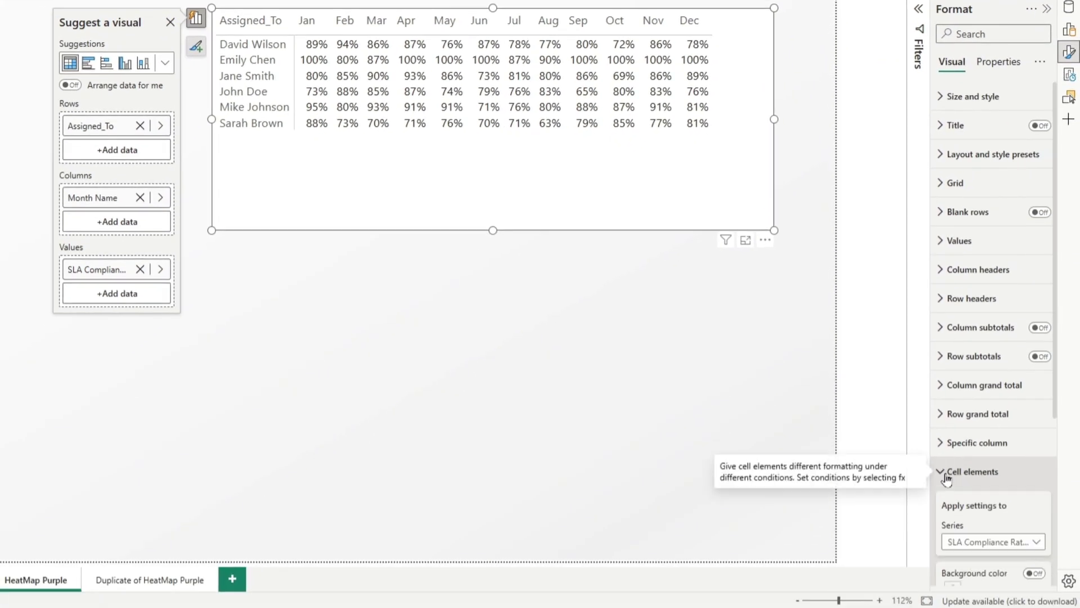
scroll(972, 396, "down", 2)
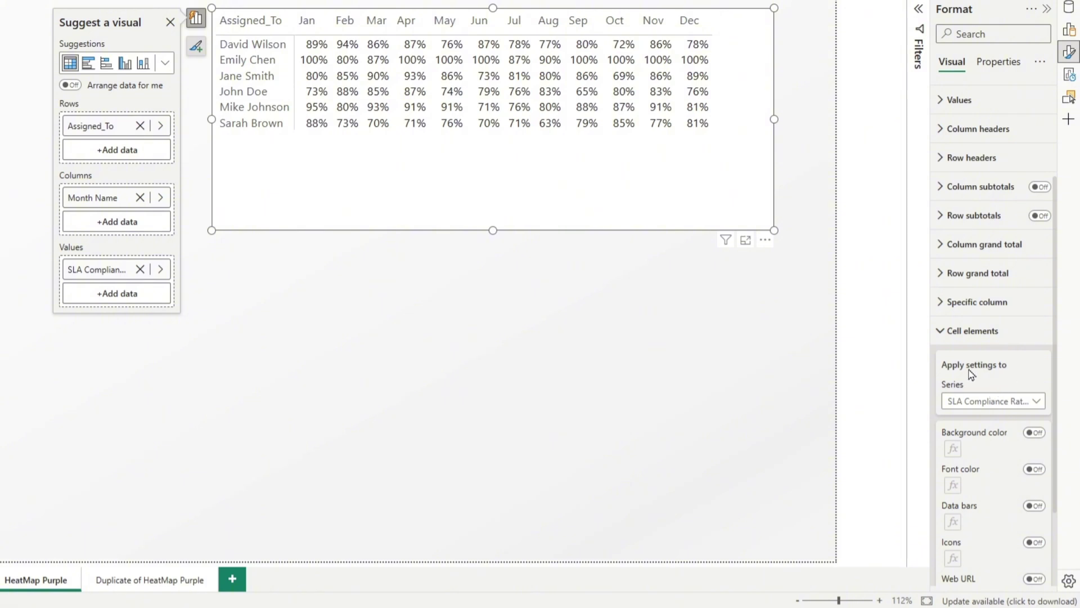
left_click(1012, 401)
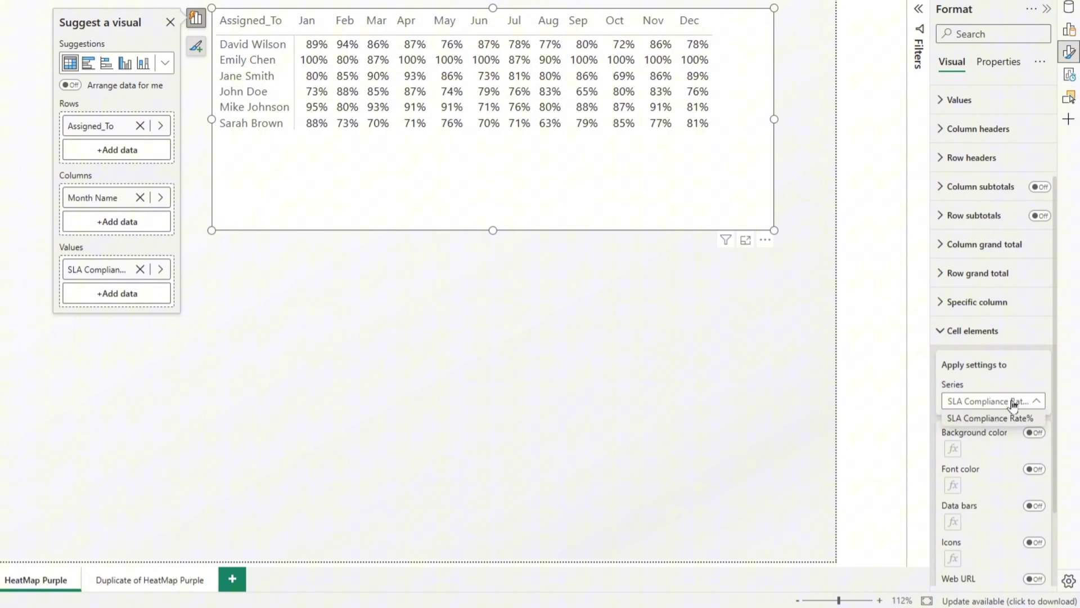
left_click(1012, 417)
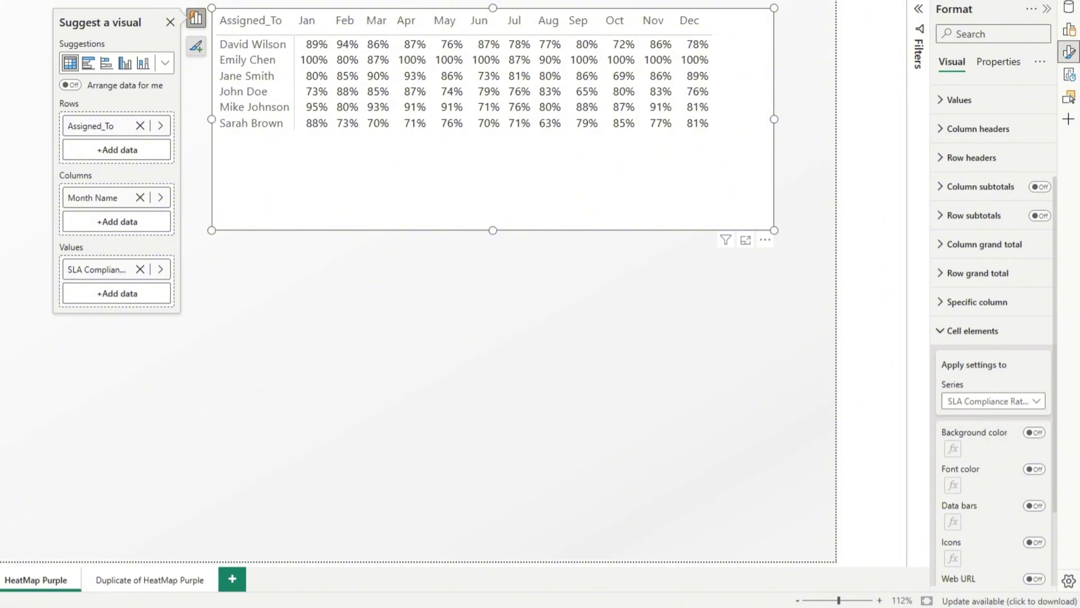
left_click(1037, 435)
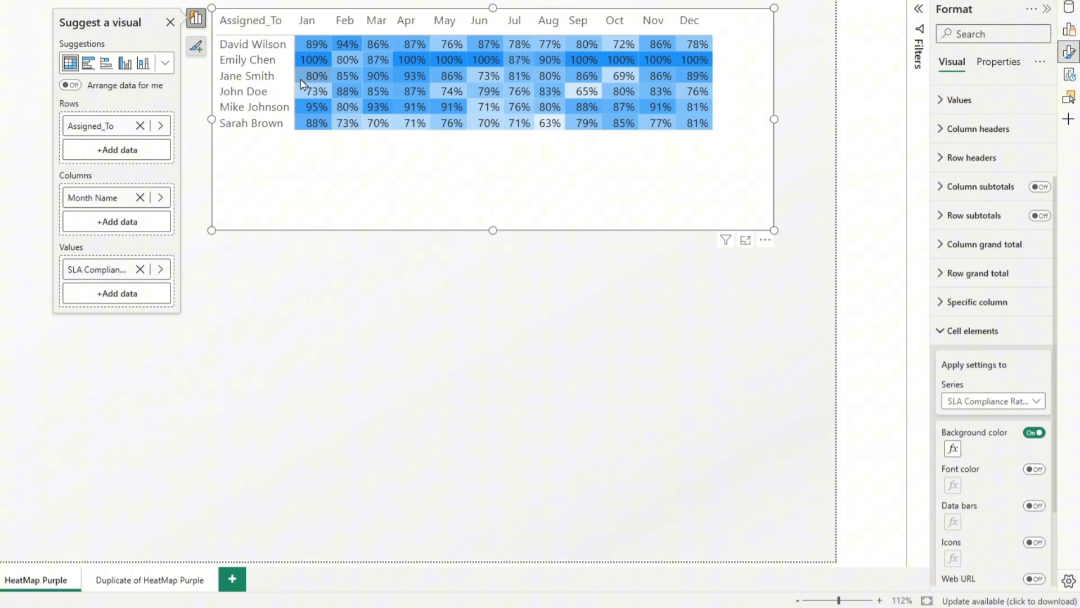
Step: Set the background colour gradient to white for the minimum and purple for the maximum
left_click(953, 449)
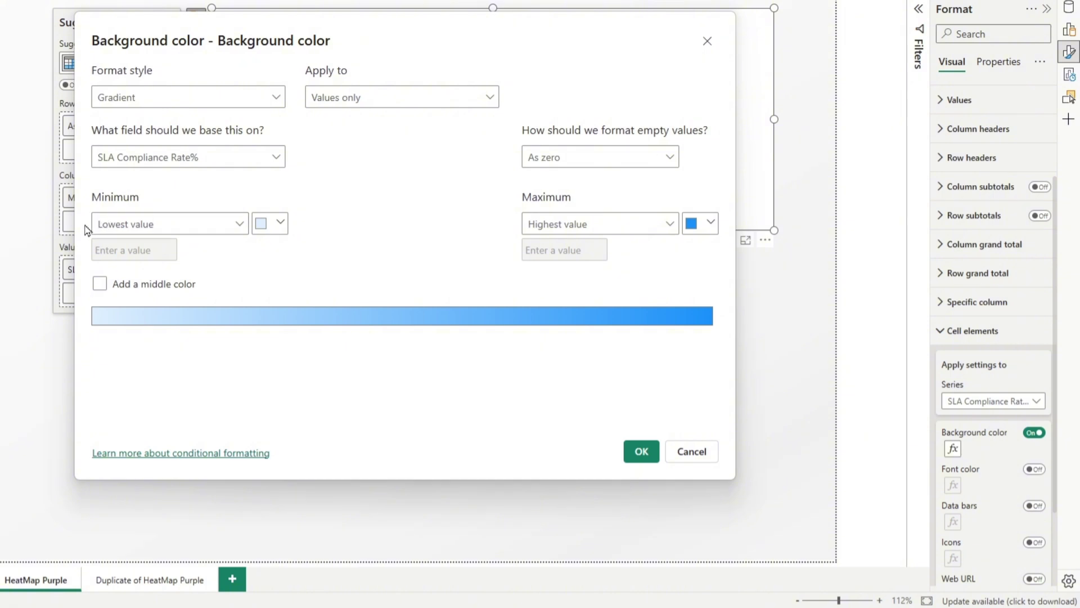
left_click(280, 224)
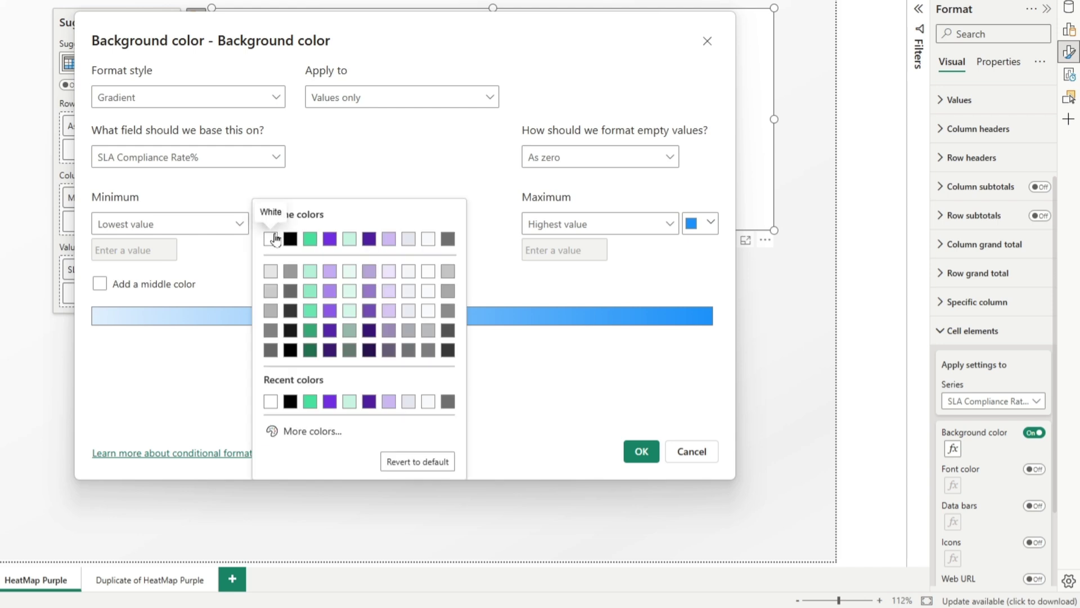
left_click(275, 237)
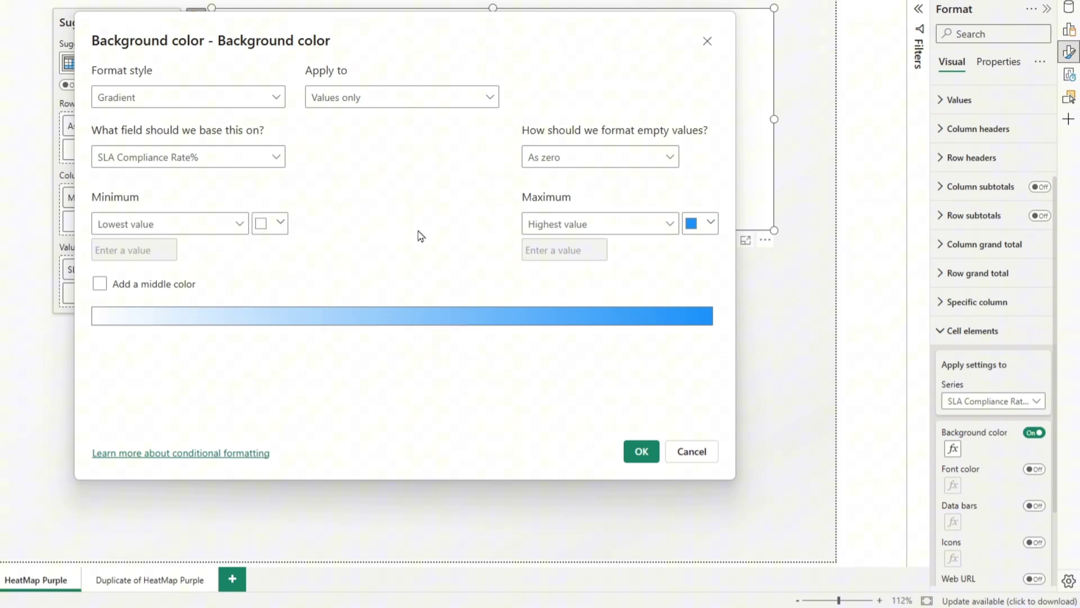
left_click(700, 230)
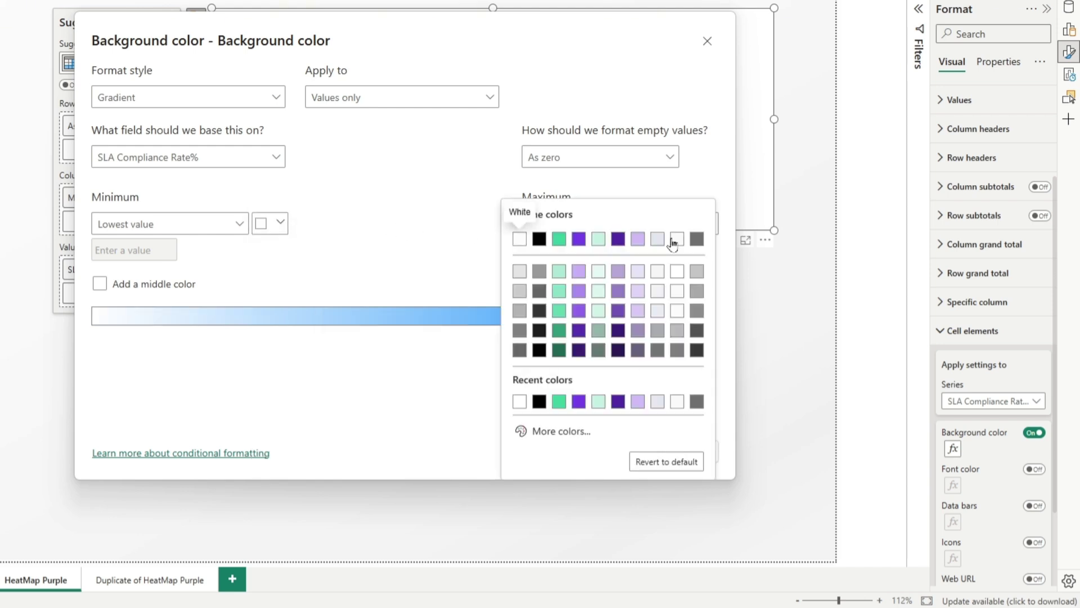
left_click(618, 239)
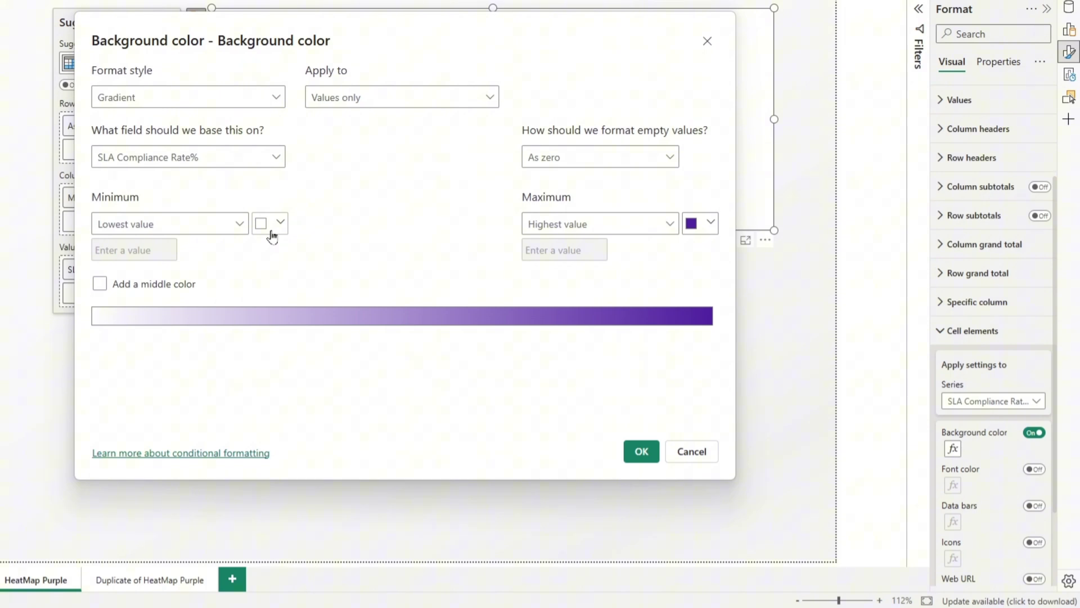
left_click(640, 451)
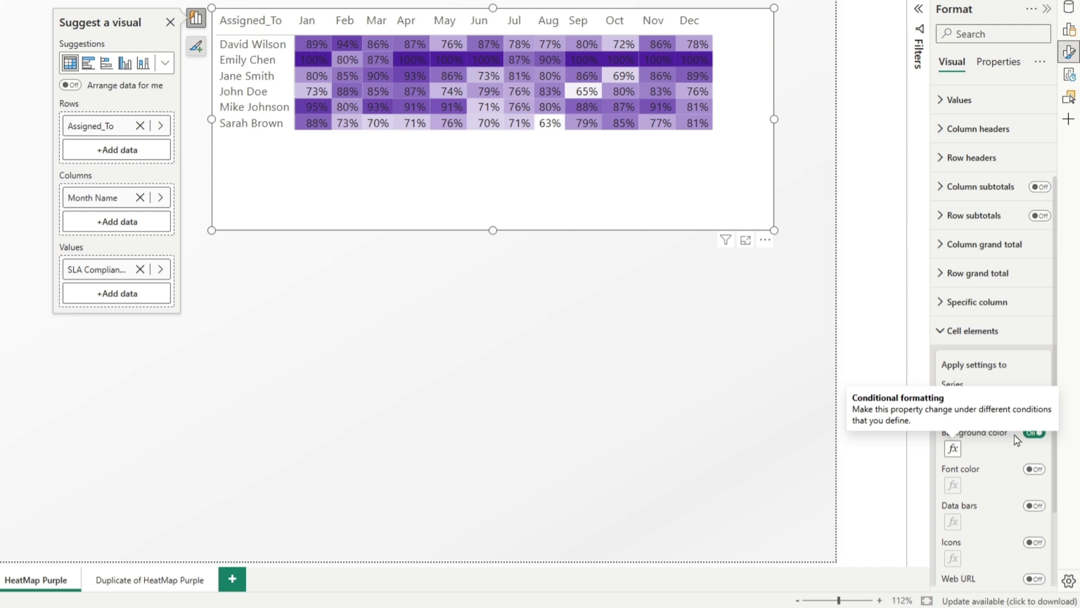
Step: Base the background gradient minimum on a custom value of 0.7
left_click(952, 450)
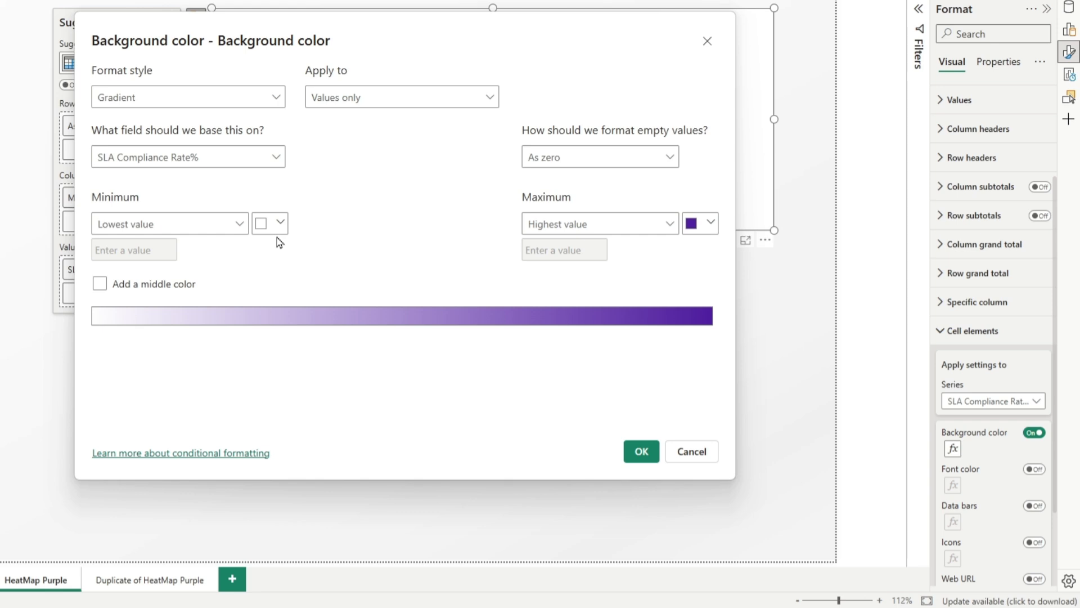
left_click(242, 226)
left_click(125, 269)
left_click(124, 254)
type("0")
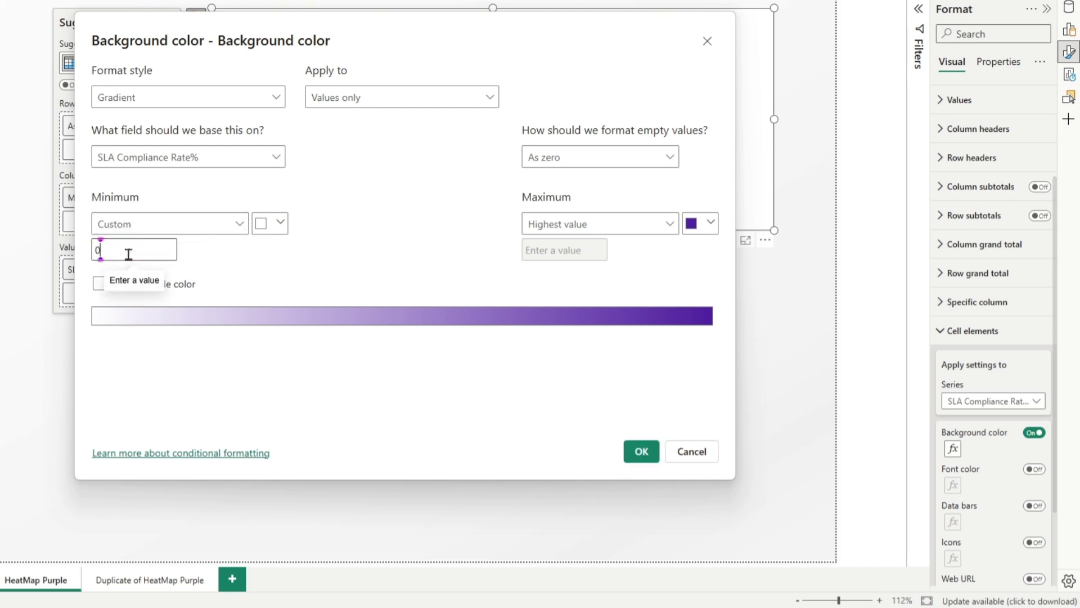
type(".7")
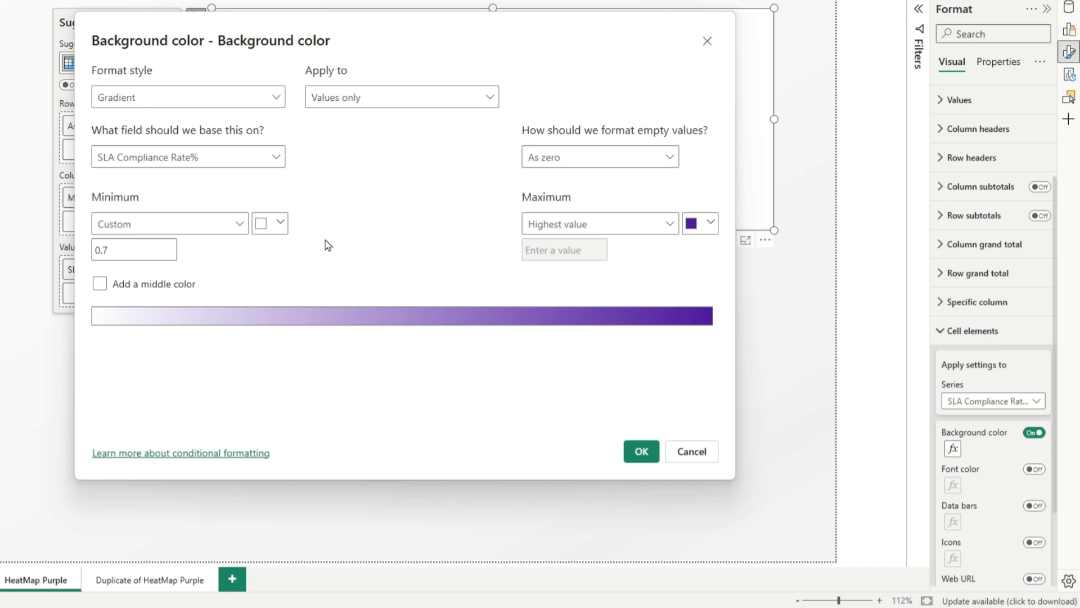
Step: Add a bright purple middle colour at custom value 0.9 and apply the gradient
left_click(100, 284)
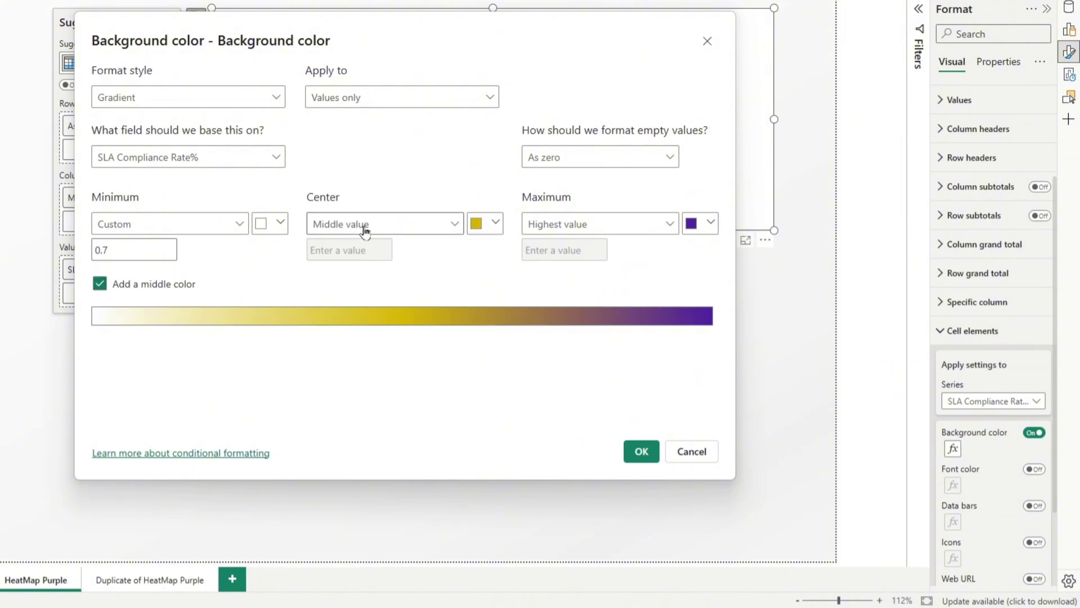
left_click(497, 225)
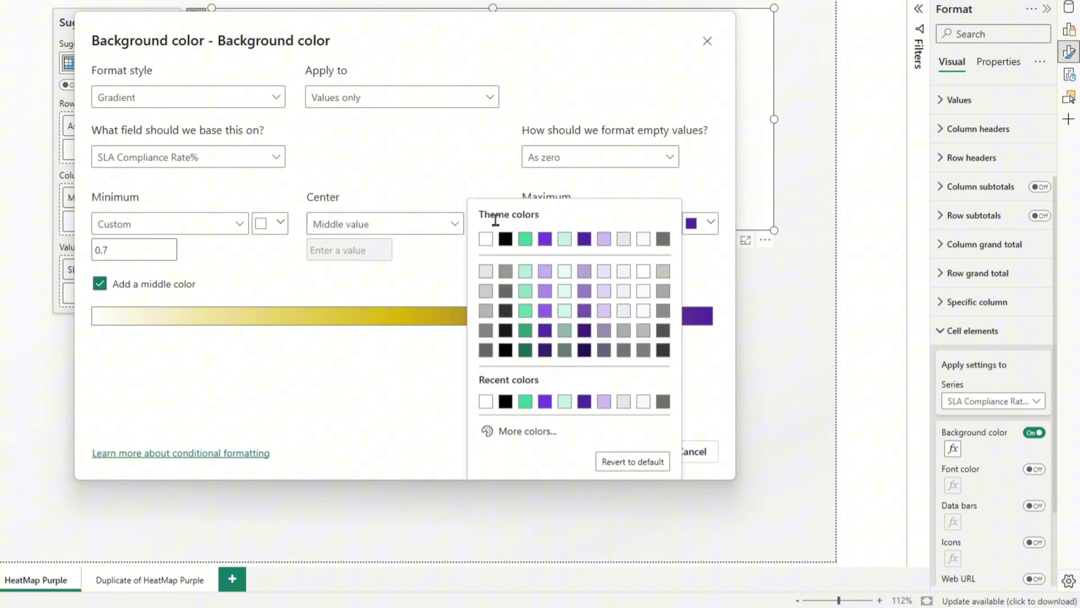
left_click(544, 240)
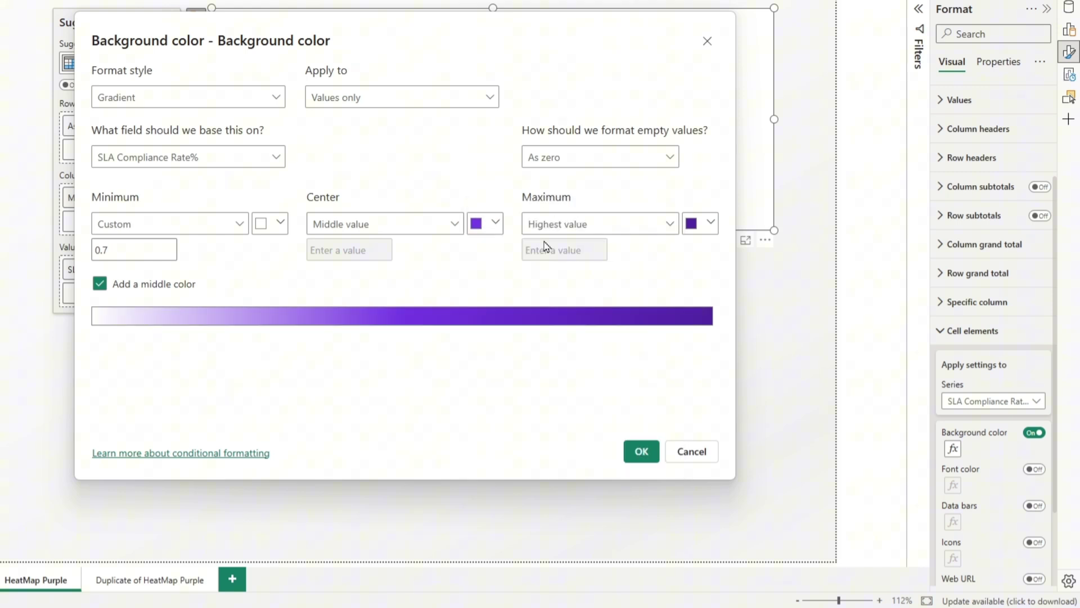
left_click(435, 225)
left_click(322, 270)
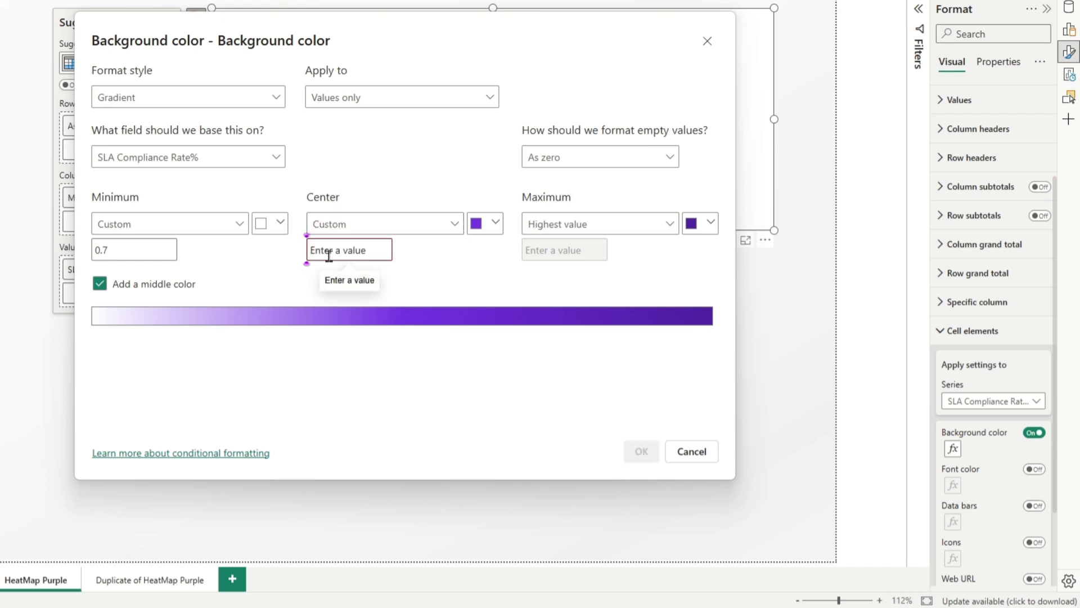
type("0.9")
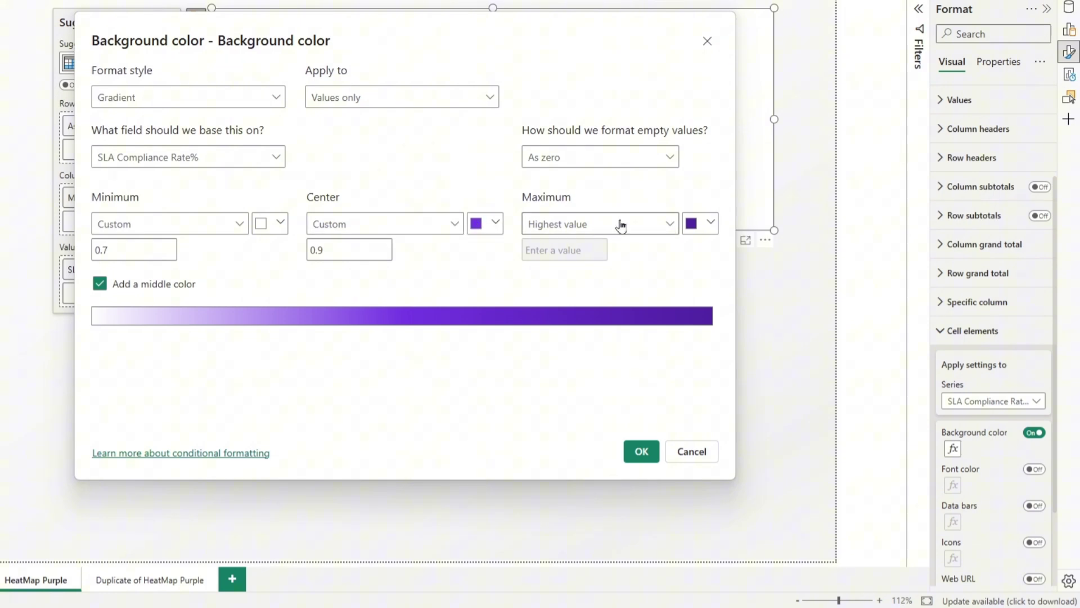
left_click(647, 453)
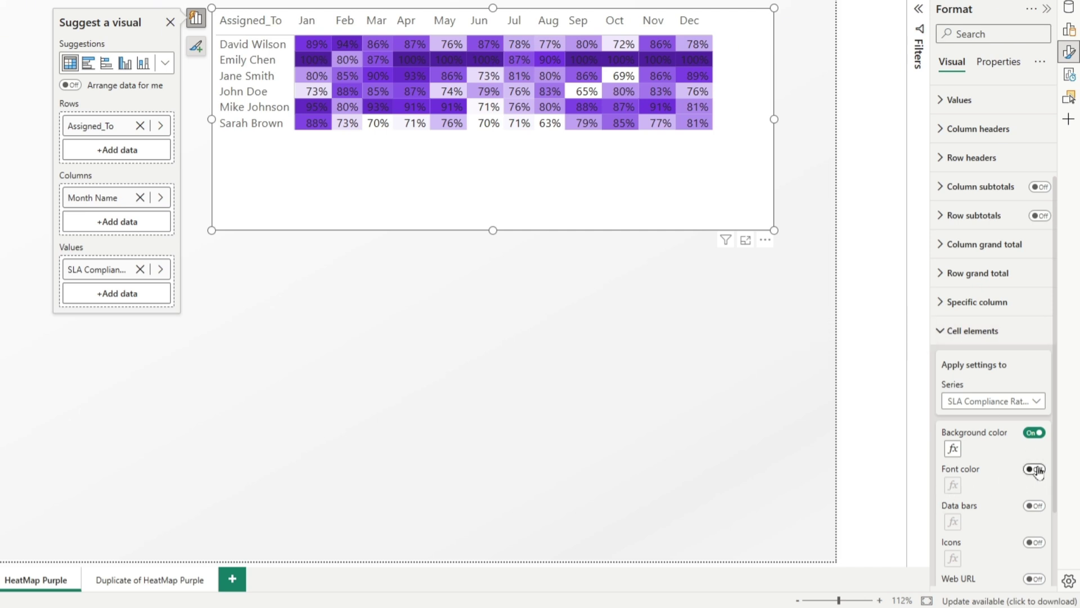
Step: Switch on Font color for the matrix value cells
left_click(1037, 469)
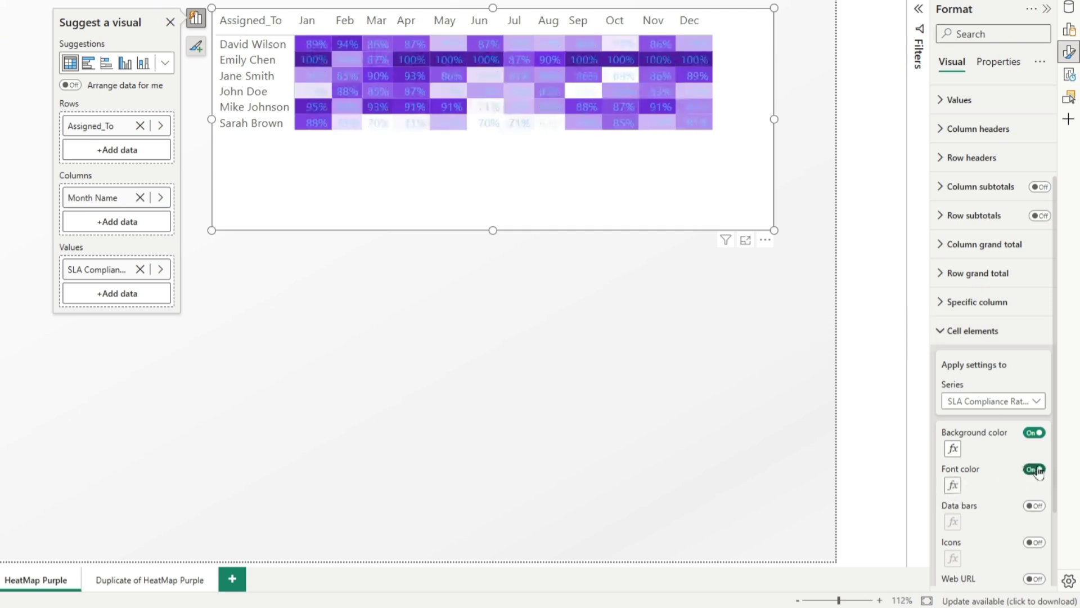
Step: Set the font colour gradient from white at custom 0.7 to a dark purple maximum
left_click(953, 485)
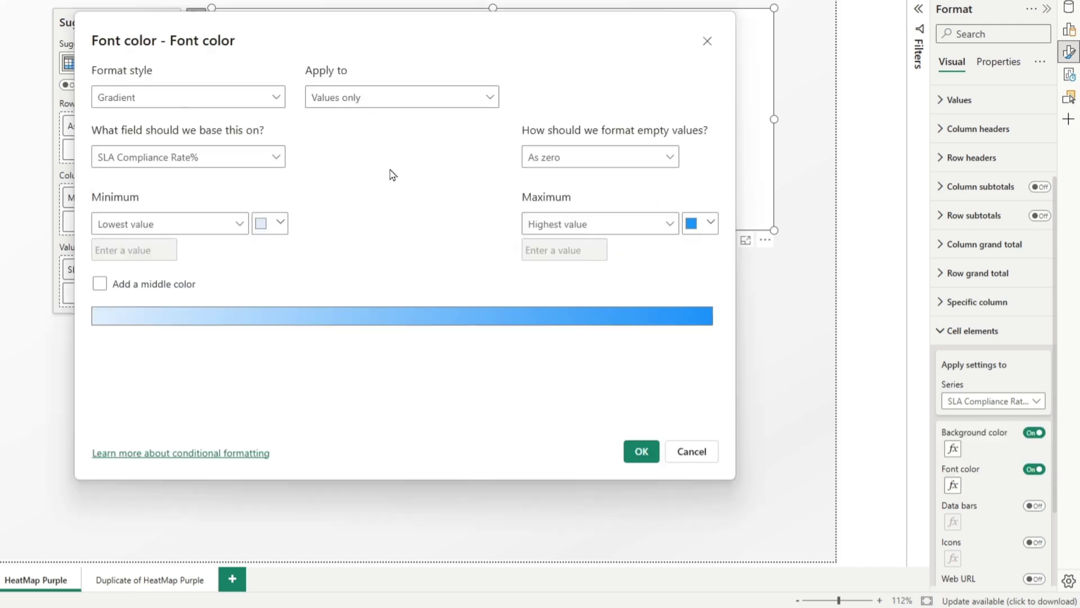
left_click(234, 225)
left_click(167, 268)
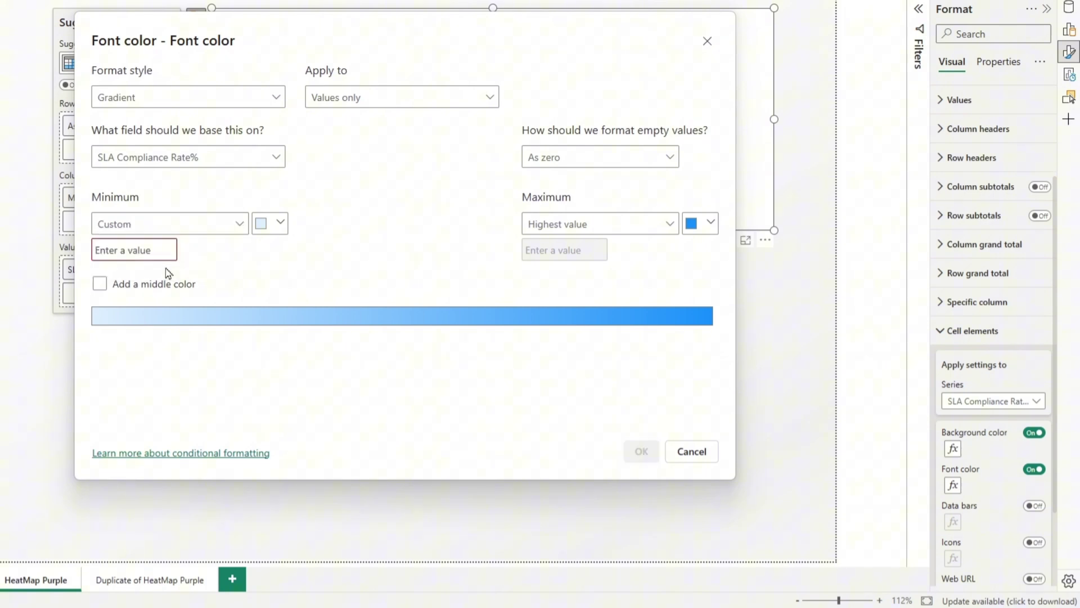
left_click(158, 256)
type("0.7")
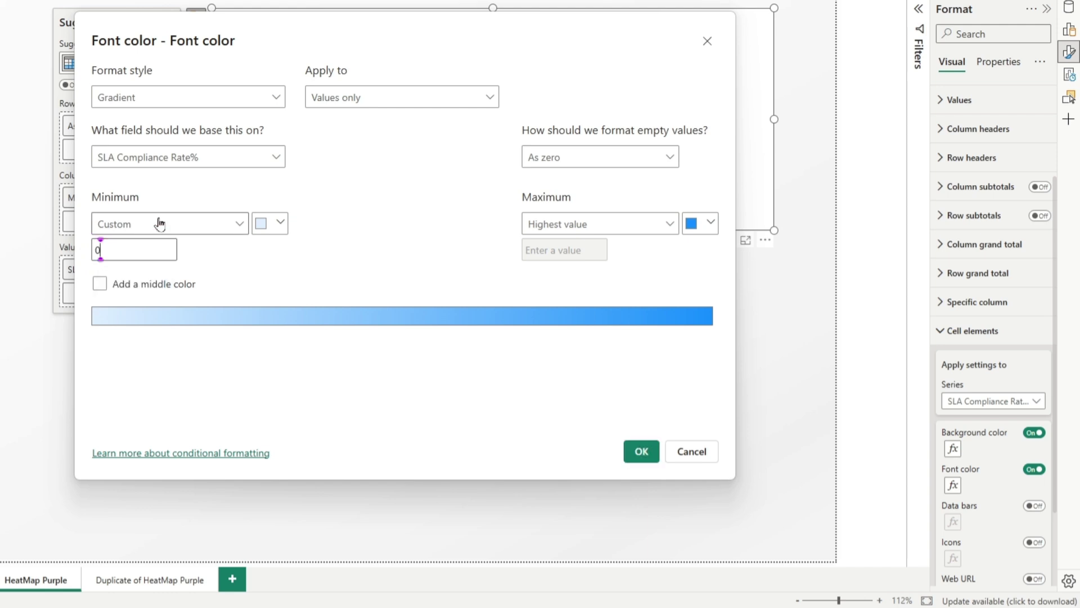
left_click(271, 228)
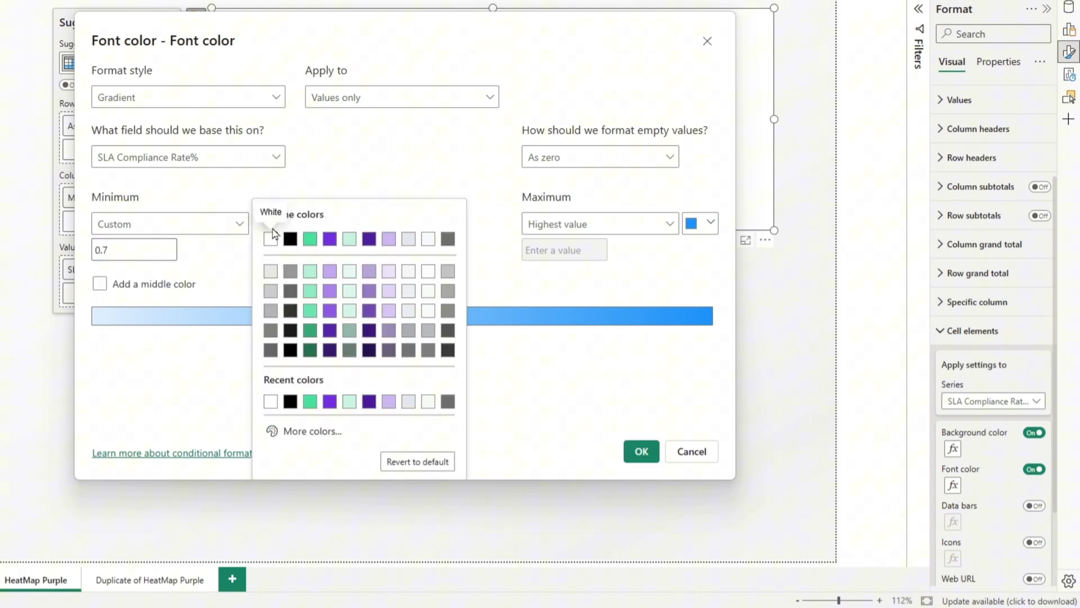
left_click(274, 242)
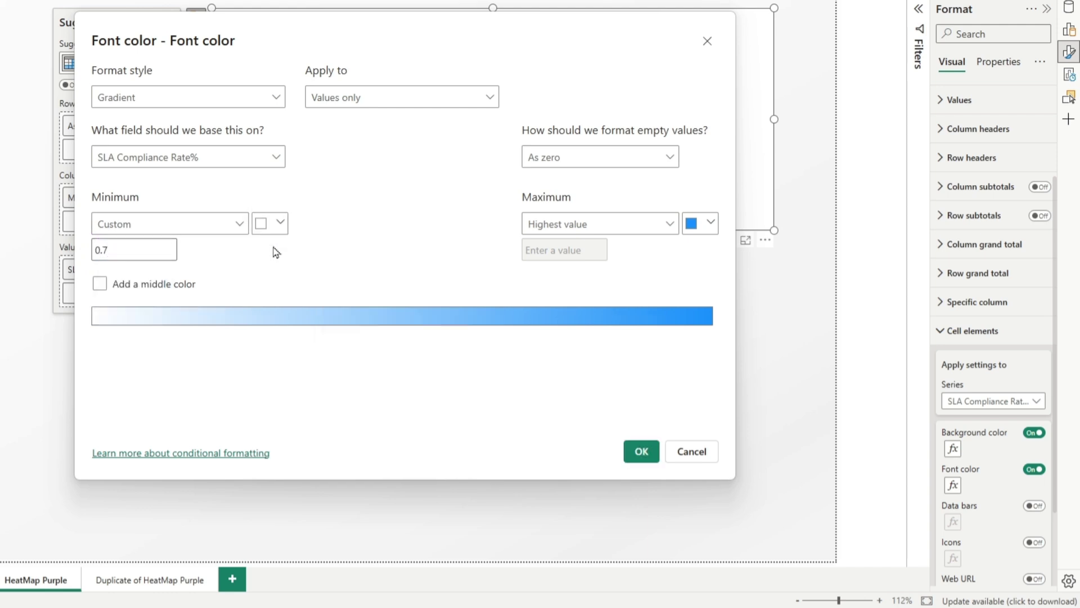
left_click(708, 225)
left_click(620, 240)
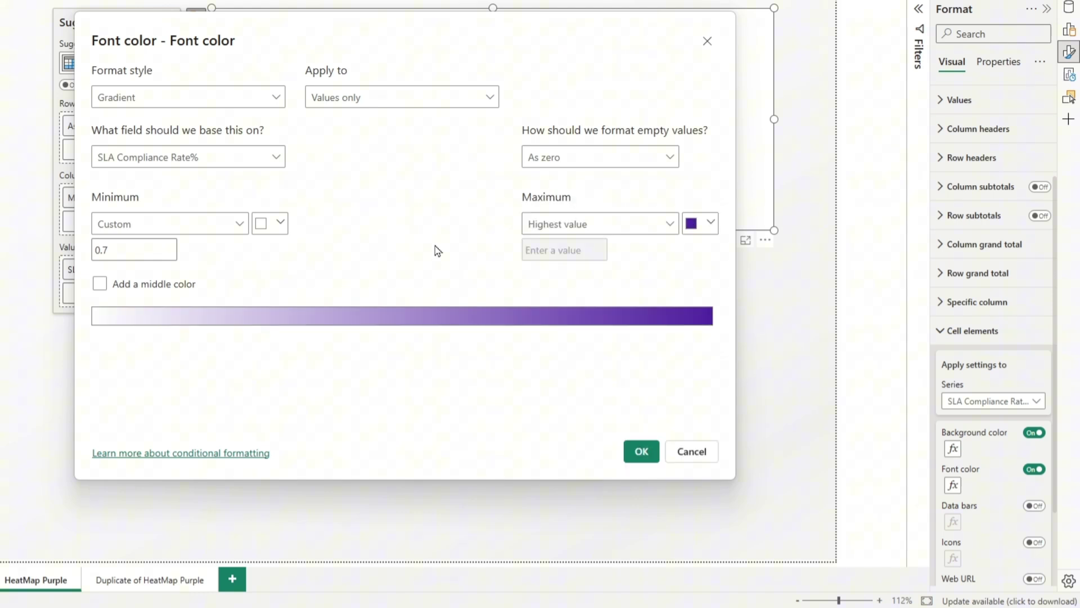
Step: Add a purple middle font colour at custom value 0.9 and apply the gradient
left_click(99, 285)
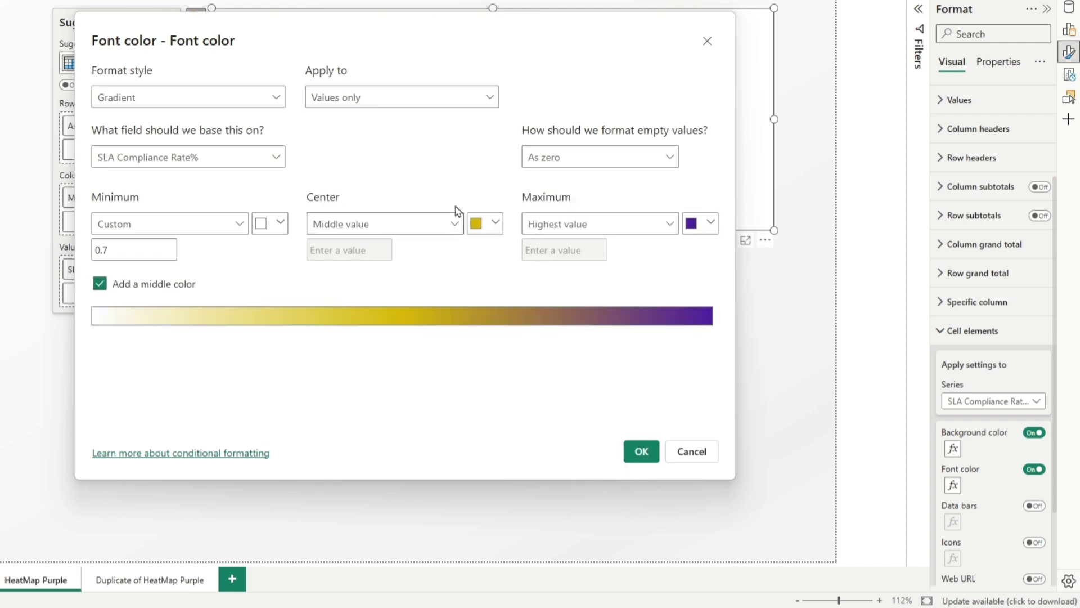
left_click(418, 228)
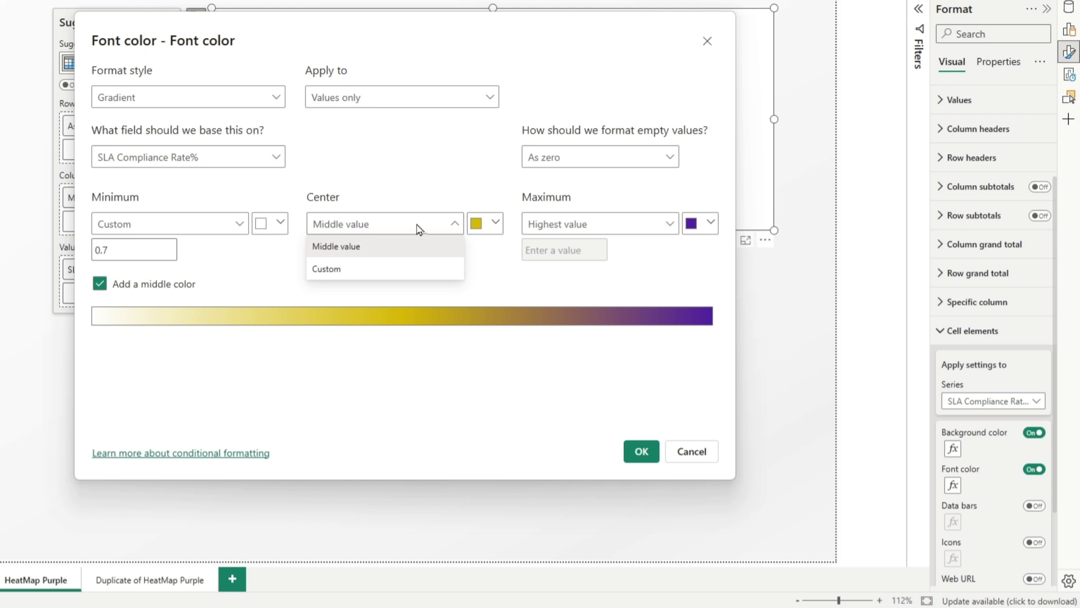
left_click(369, 269)
type("0.9")
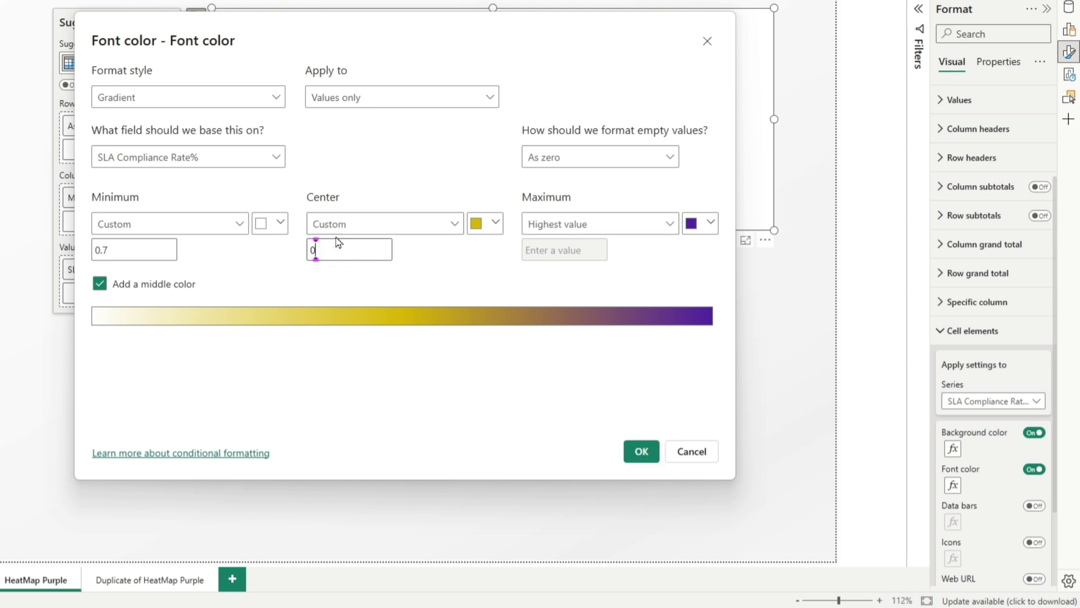
left_click(490, 227)
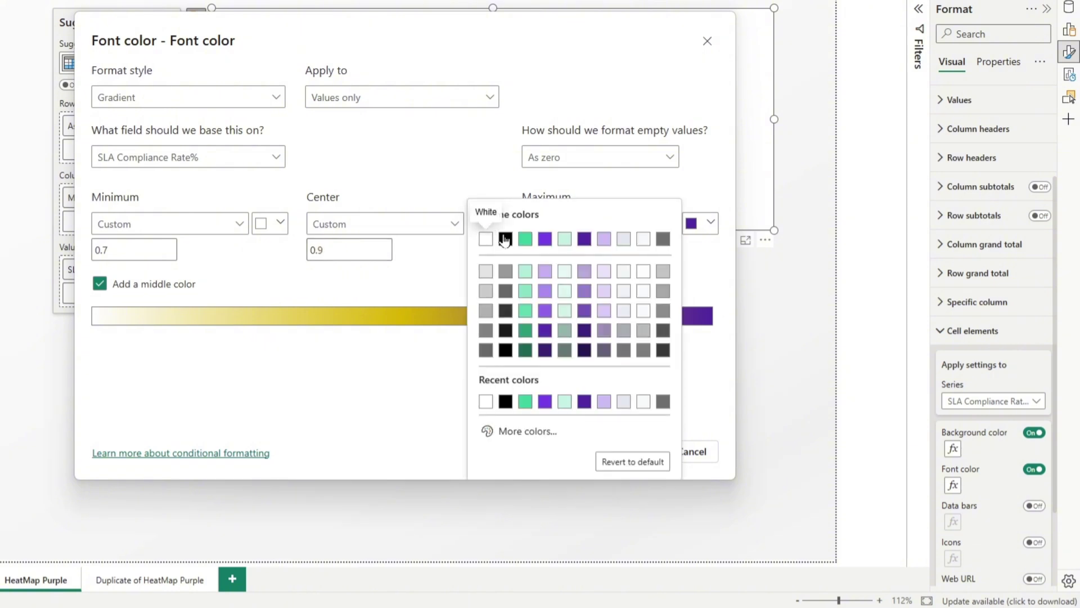
left_click(545, 238)
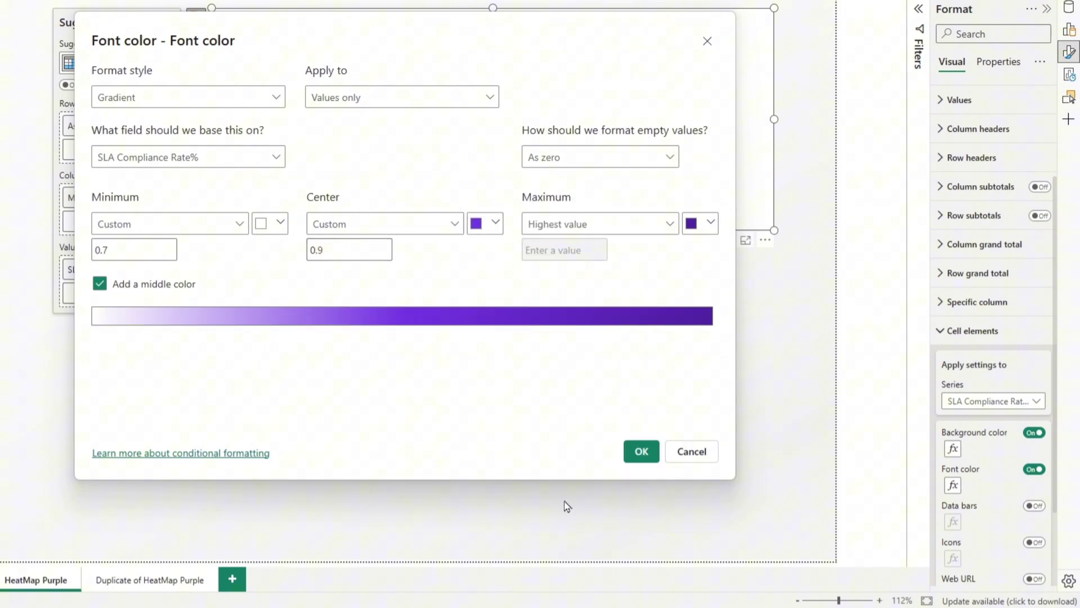
left_click(640, 450)
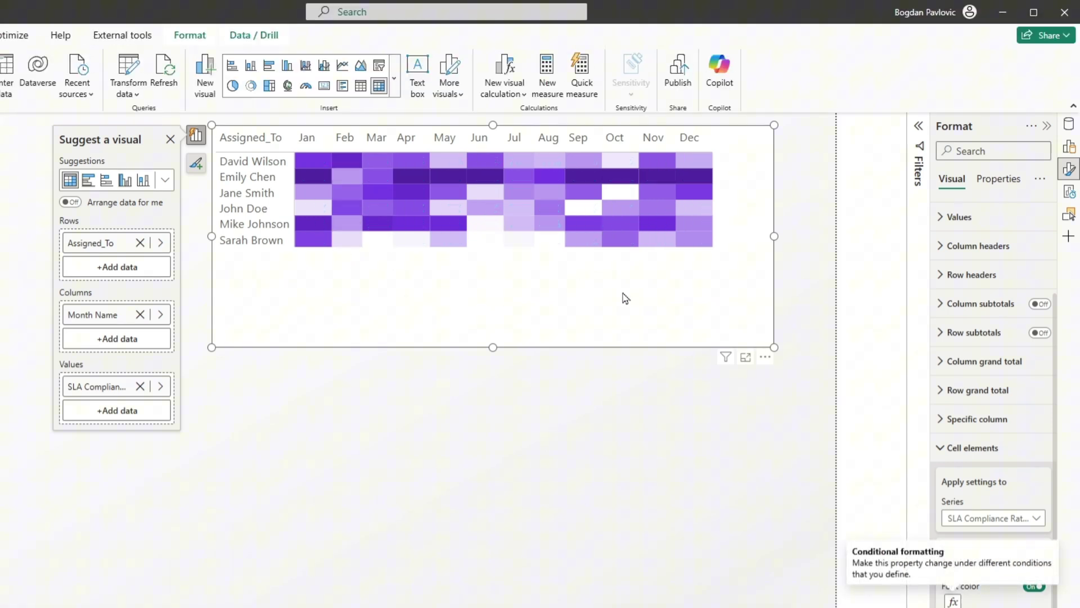
Step: Add horizontal and vertical gridlines of width 2 and resize the matrix to fit all months
left_click_drag(775, 347, 723, 273)
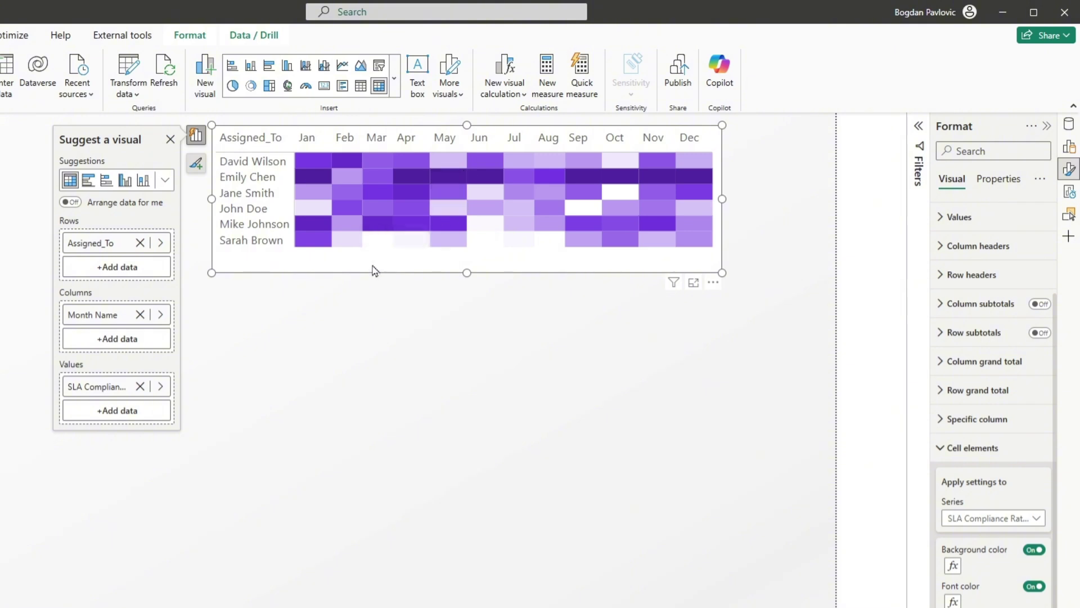
scroll(984, 275, "up", 3)
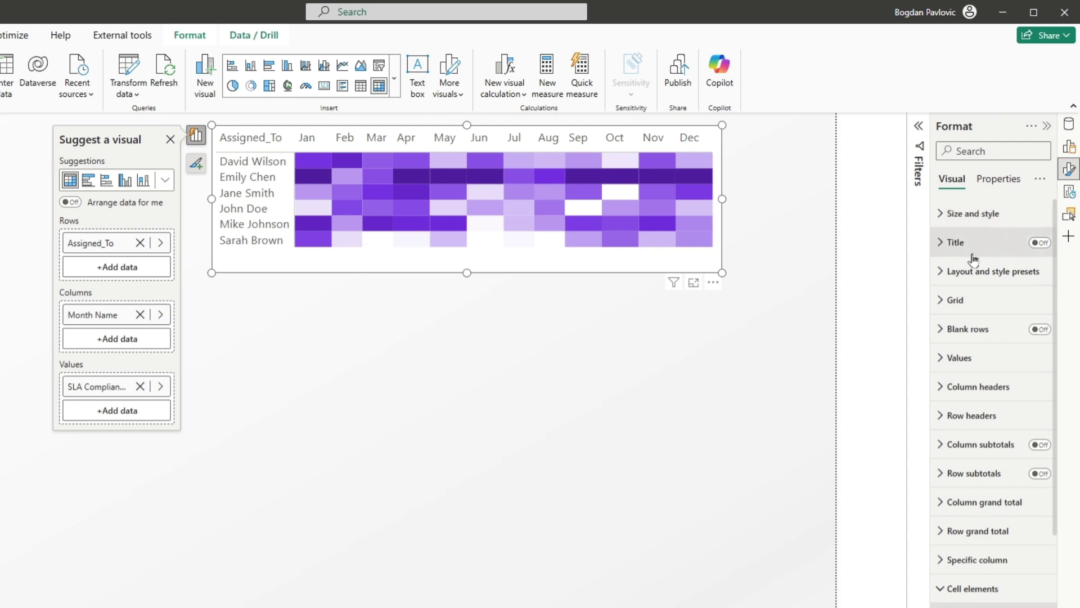
left_click(959, 299)
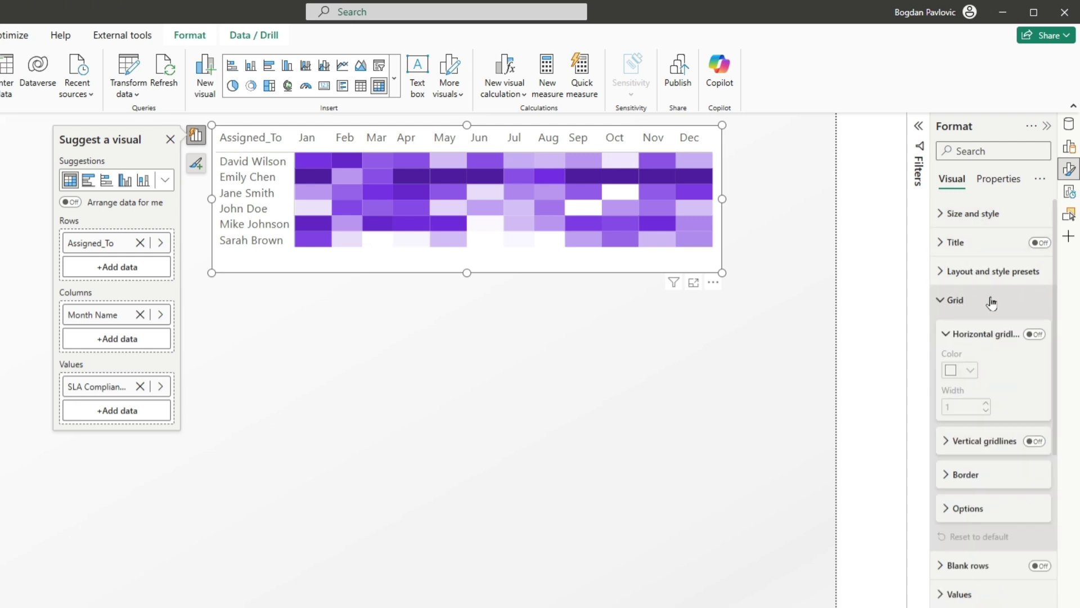
left_click(1037, 334)
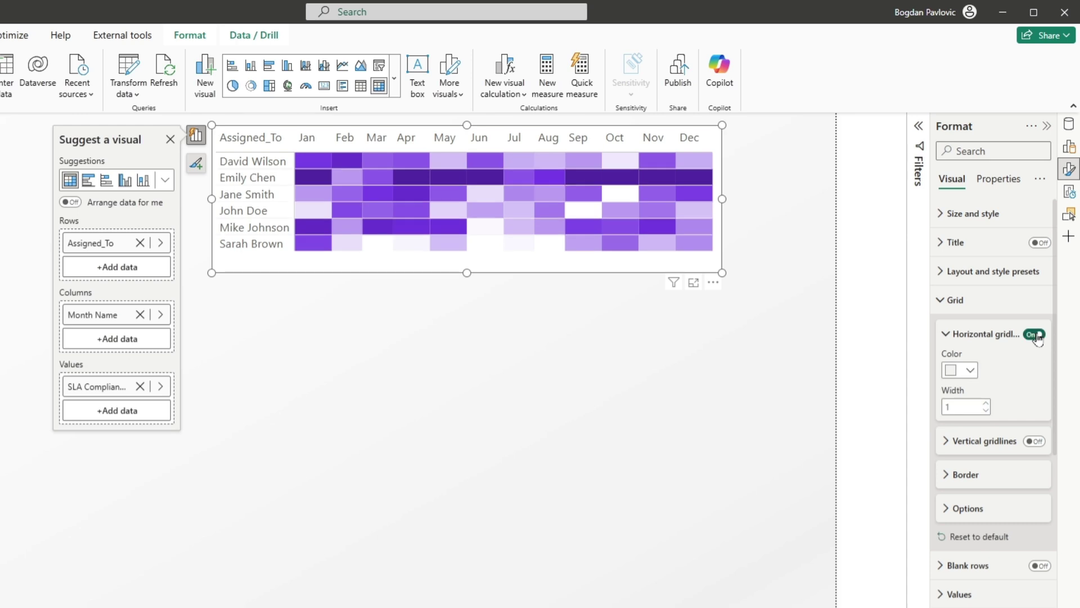
left_click(1037, 441)
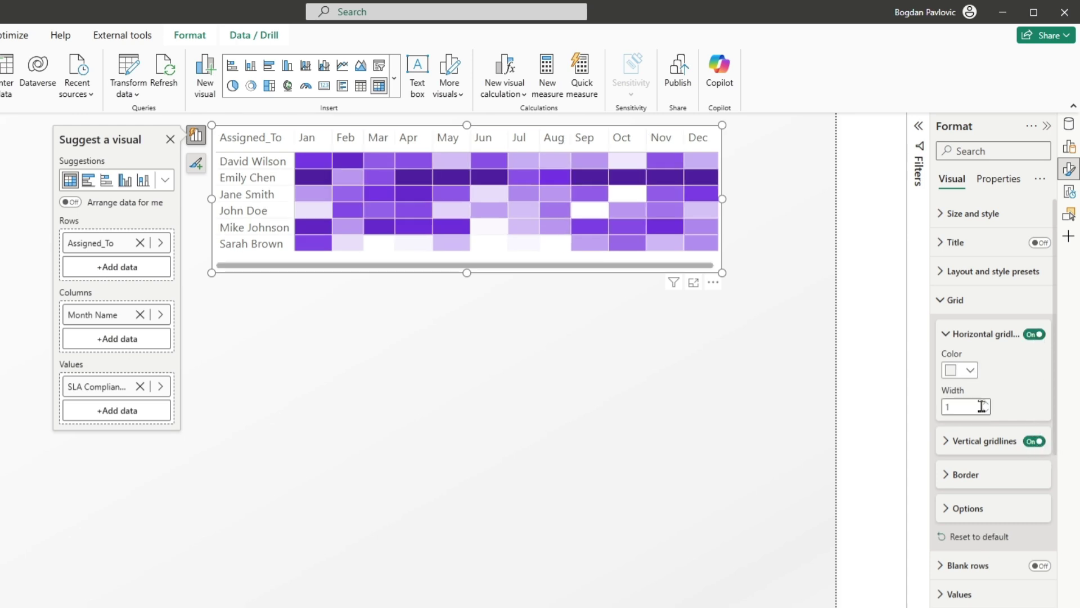
left_click(945, 442)
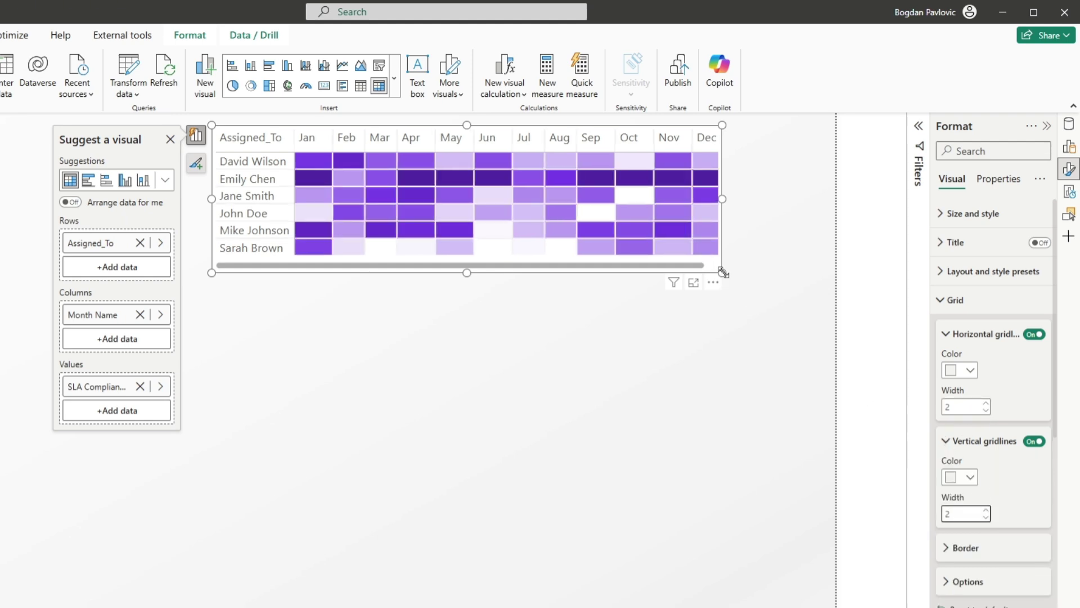
left_click_drag(723, 273, 741, 287)
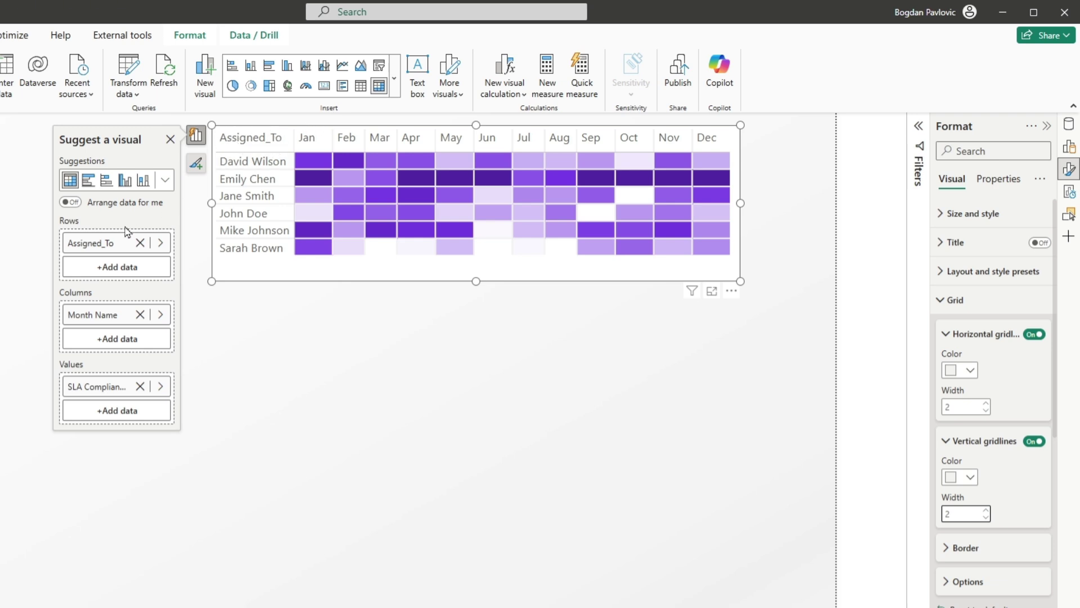
Step: Blank the Assigned_To row header, then widen the matrix and its month columns
double_click(84, 247)
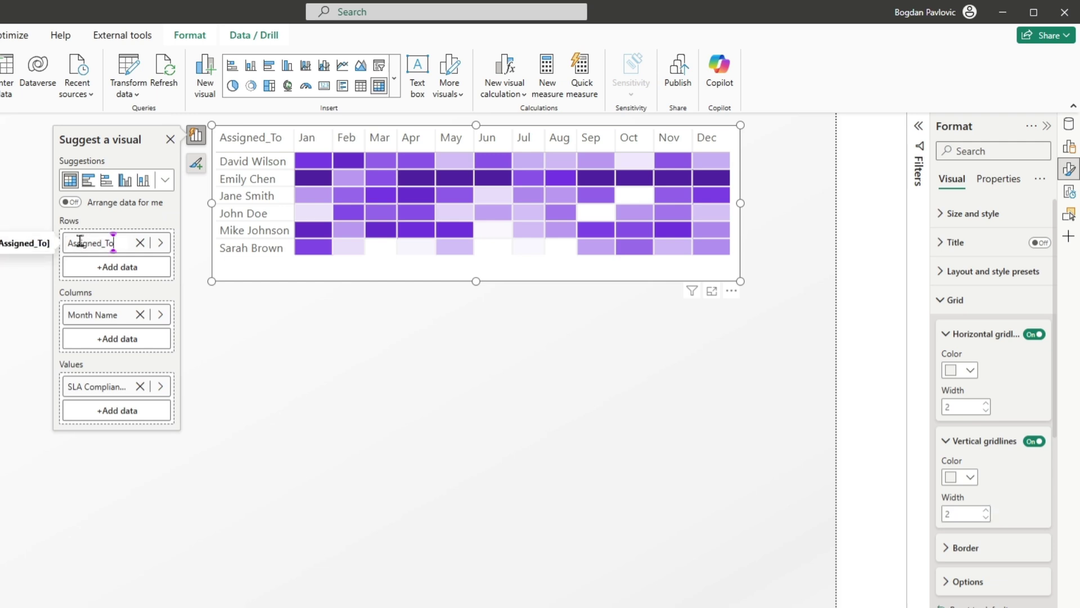
key("BackSpace")
key("BackSpace")
key("BackSpace")
key("BackSpace")
key("BackSpace")
key("BackSpace")
key("BackSpace")
key("BackSpace")
key("BackSpace")
key("BackSpace")
key("BackSpace")
key("Return")
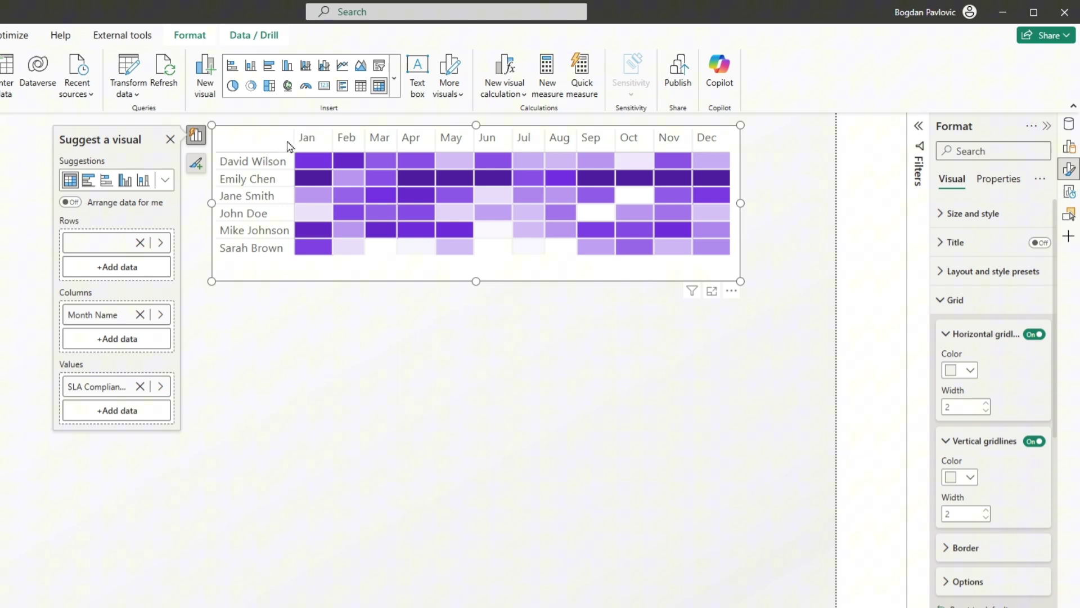
left_click_drag(741, 203, 766, 203)
left_click_drag(333, 138, 795, 132)
Step: Centre-align the Jan–Dec column headers of the heatmap matrix
left_click(356, 335)
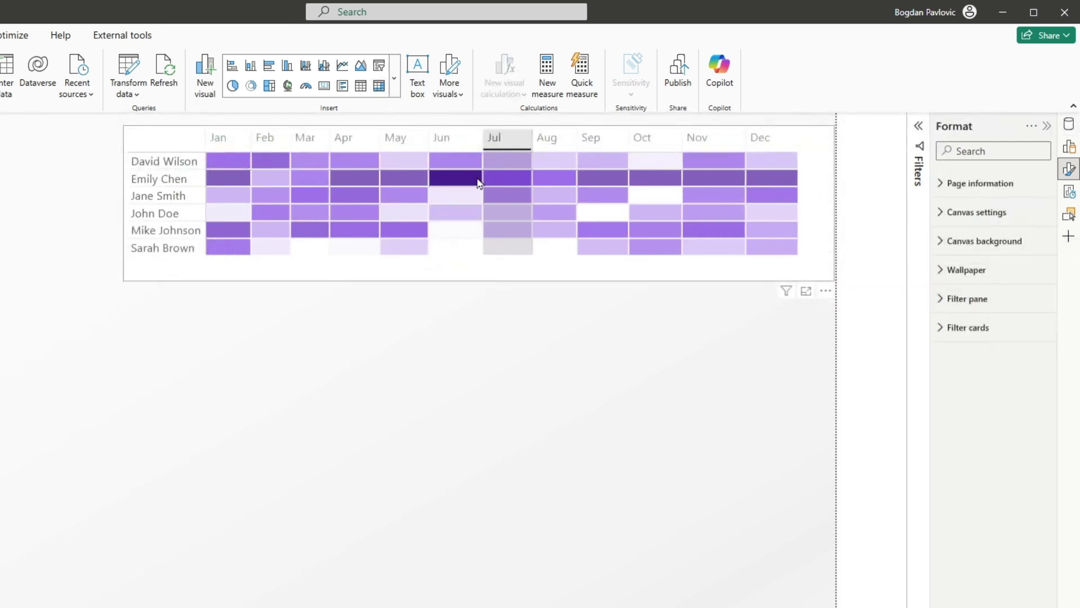
left_click(495, 161)
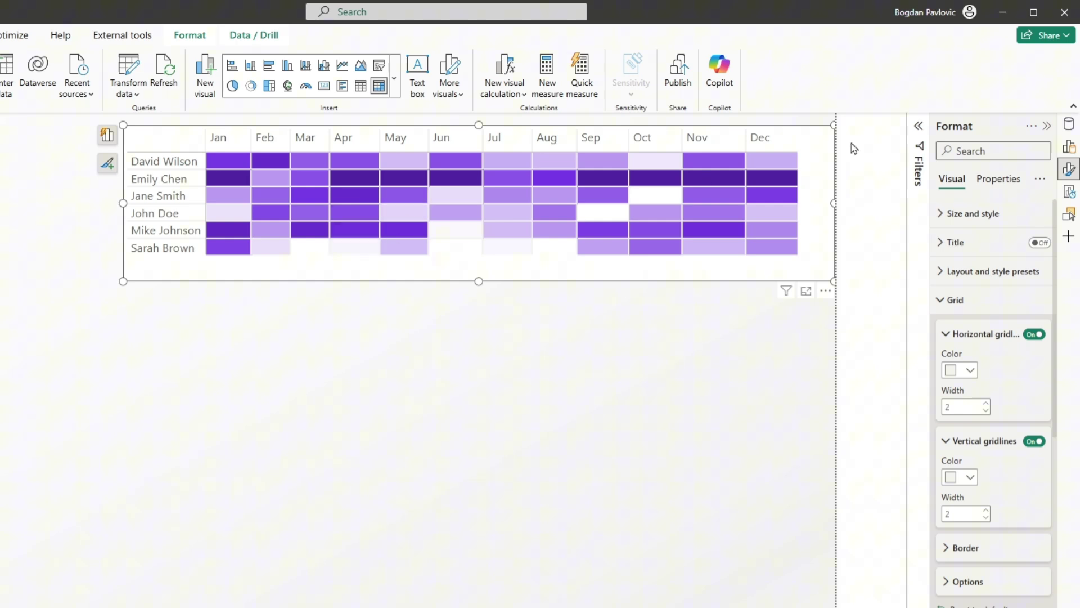
left_click(943, 302)
left_click(947, 389)
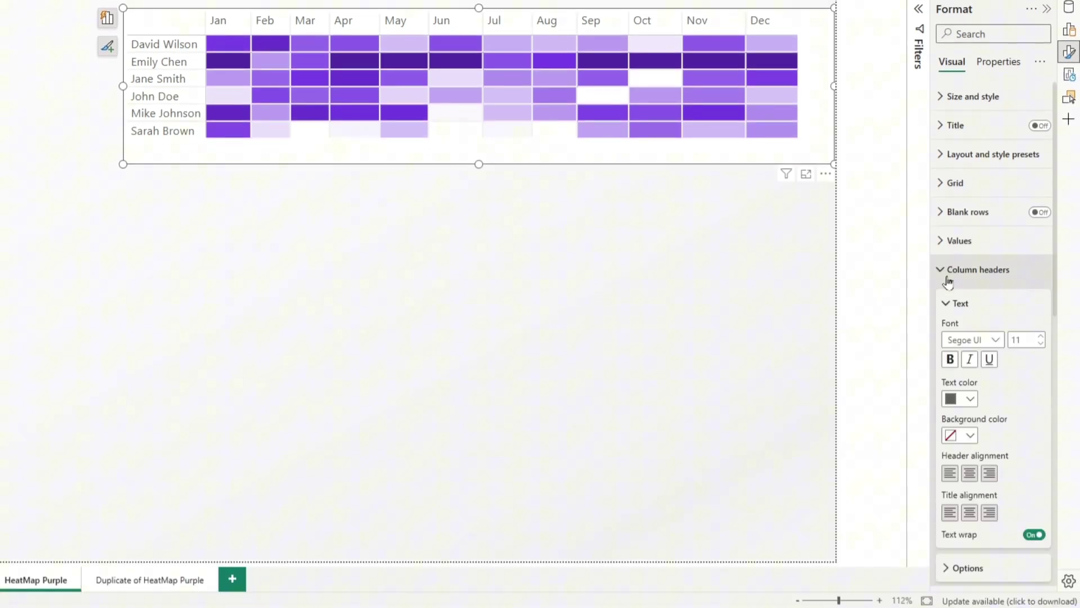
left_click(968, 475)
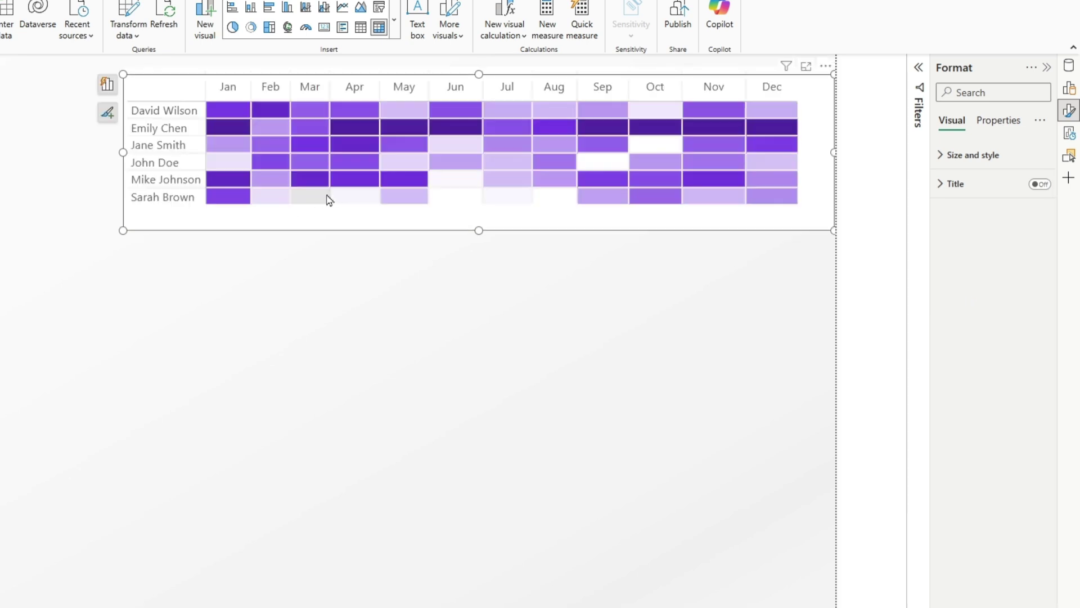
Step: Paste a copy of the heatmap below the original and turn off its cell font colour
key("ctrl+v")
left_click_drag(309, 418, 317, 417)
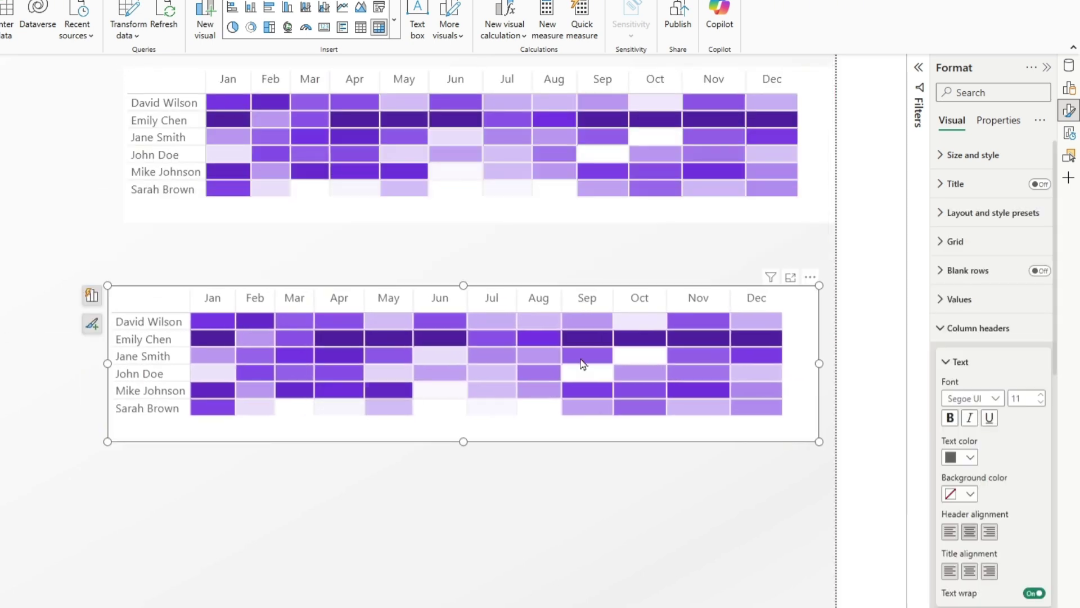
left_click(957, 328)
scroll(1014, 437, "down", 3)
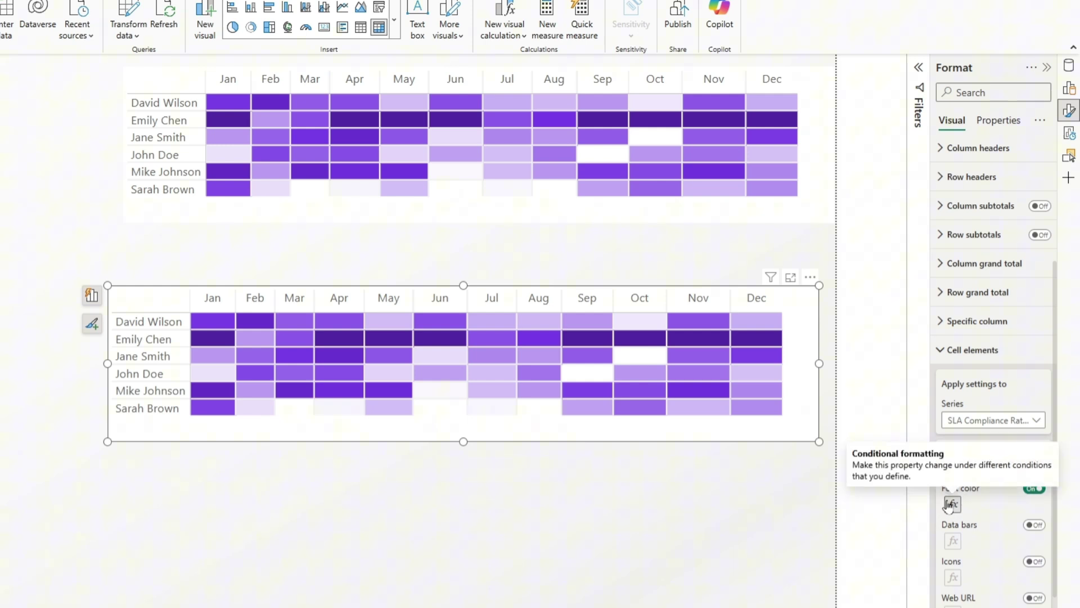
left_click(1033, 488)
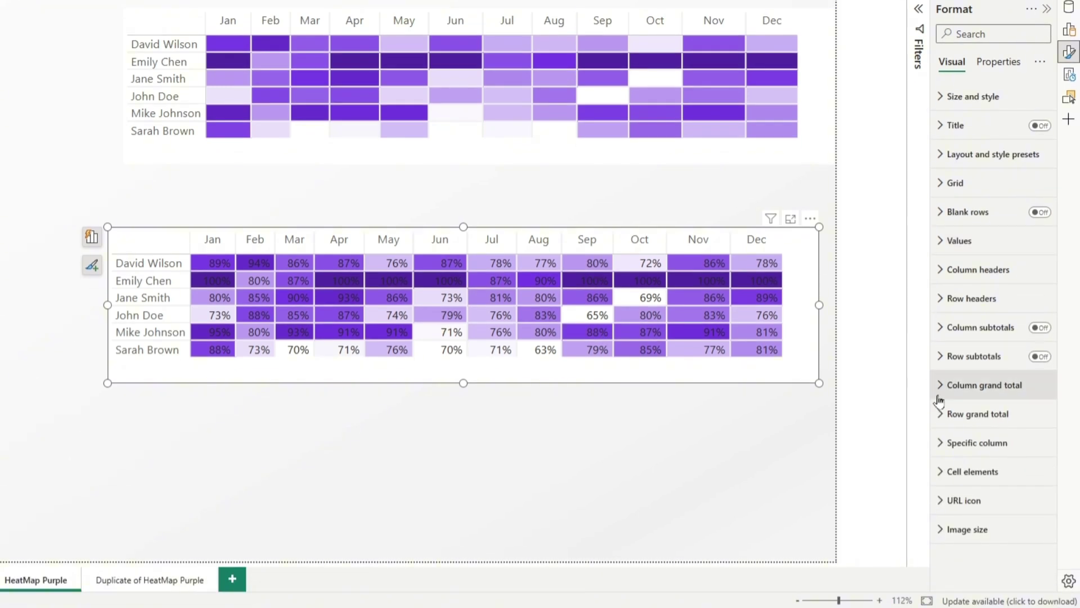
Step: Give the copied heatmap's values white text and centre alignment
left_click(939, 442)
scroll(960, 380, "down", 3)
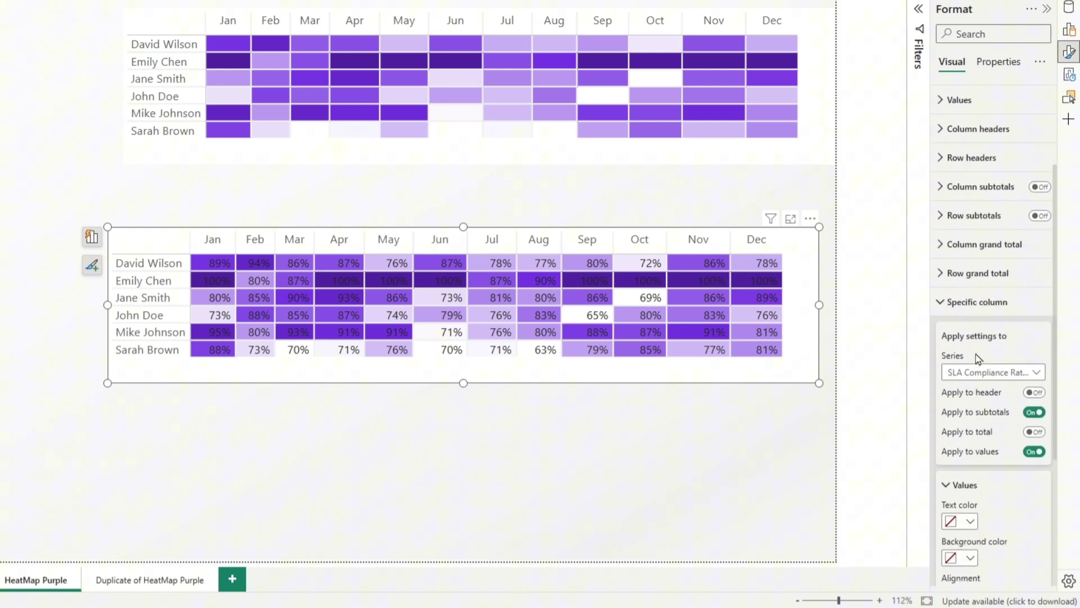
scroll(972, 388, "down", 1)
scroll(973, 388, "down", 1)
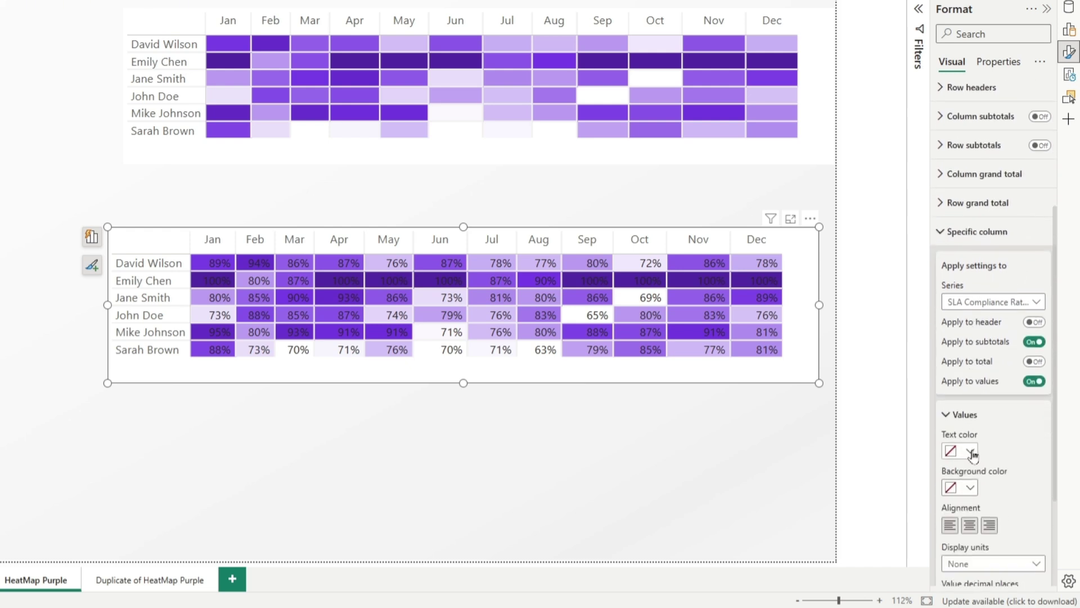
left_click(969, 451)
left_click(949, 390)
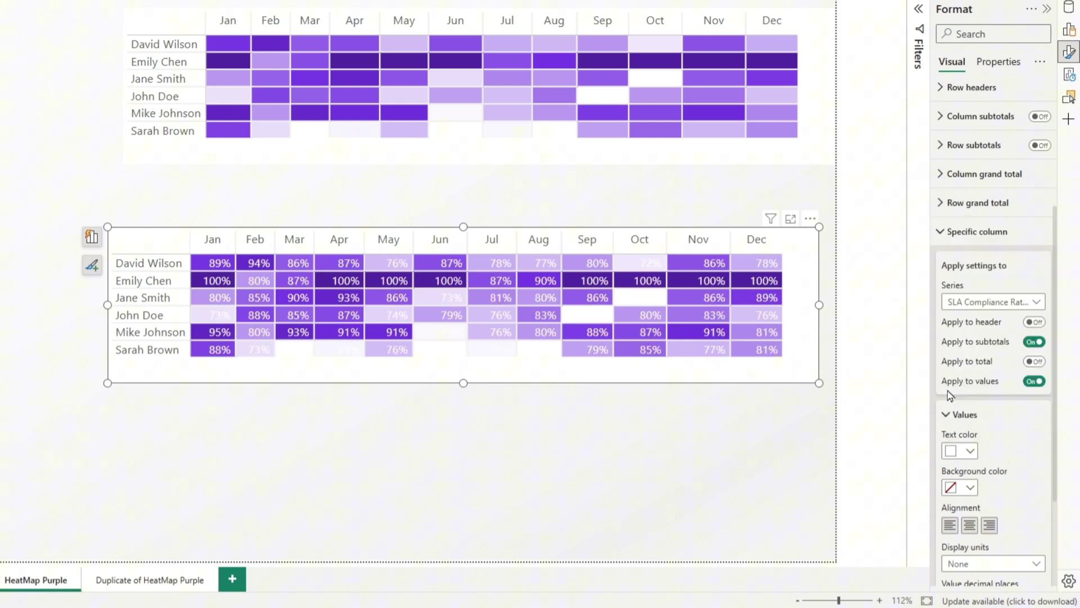
scroll(1013, 466, "down", 2)
left_click(970, 456)
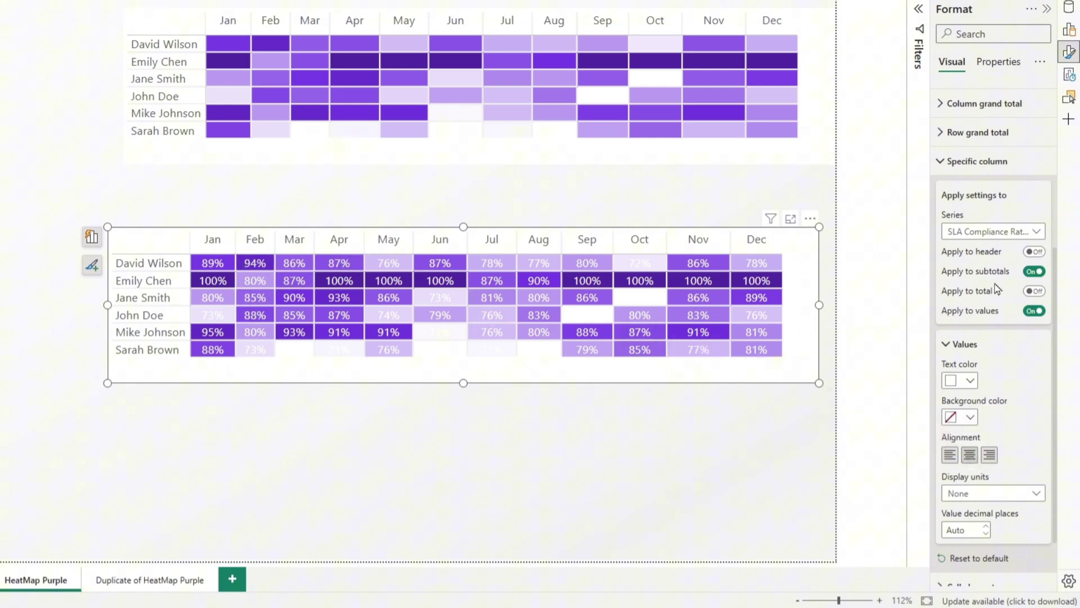
scroll(974, 236, "up", 2)
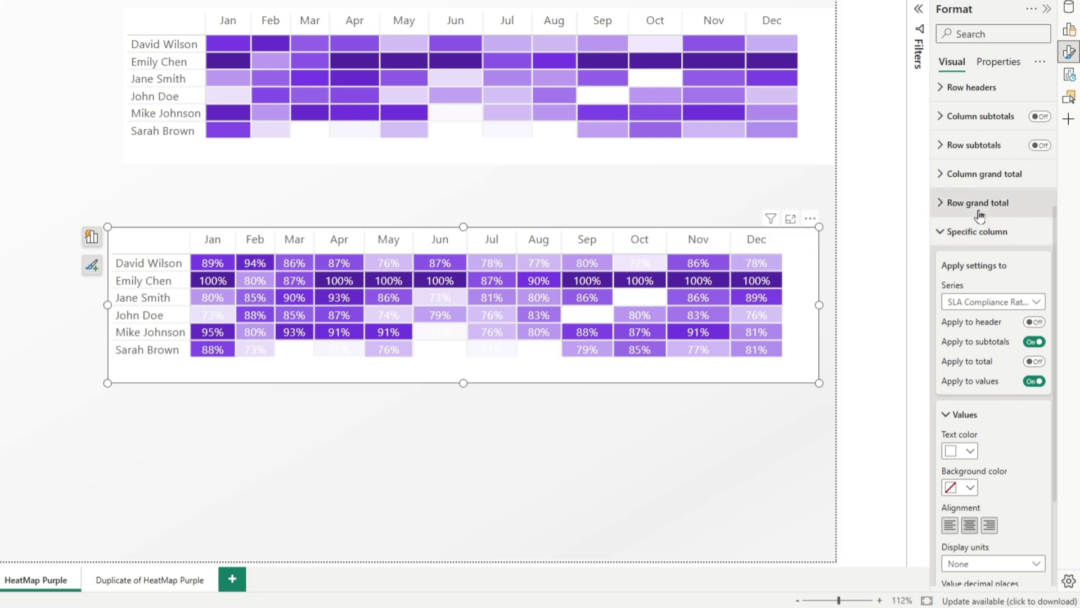
scroll(1004, 217, "up", 2)
scroll(1005, 216, "up", 2)
Step: Make the copied heatmap's values bold and narrow that matrix slightly
left_click(1002, 174)
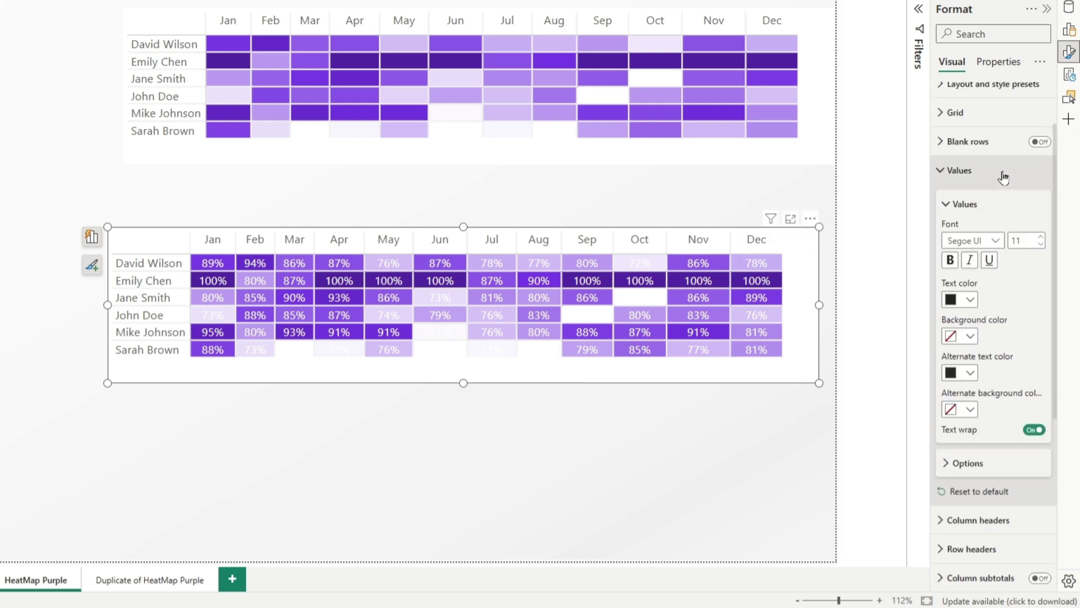
left_click(953, 261)
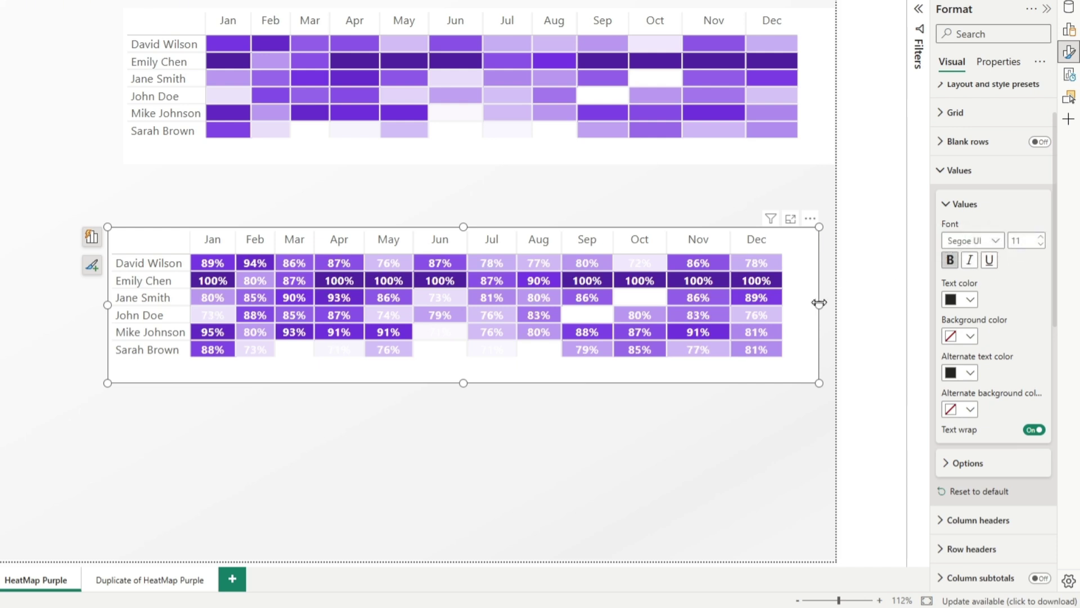
left_click_drag(819, 303, 803, 303)
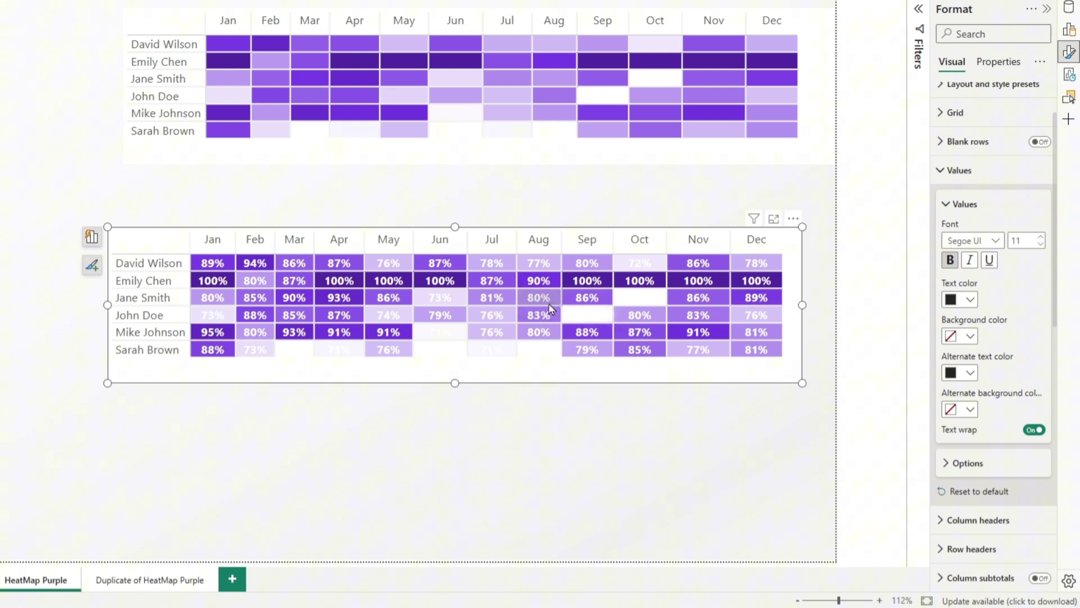